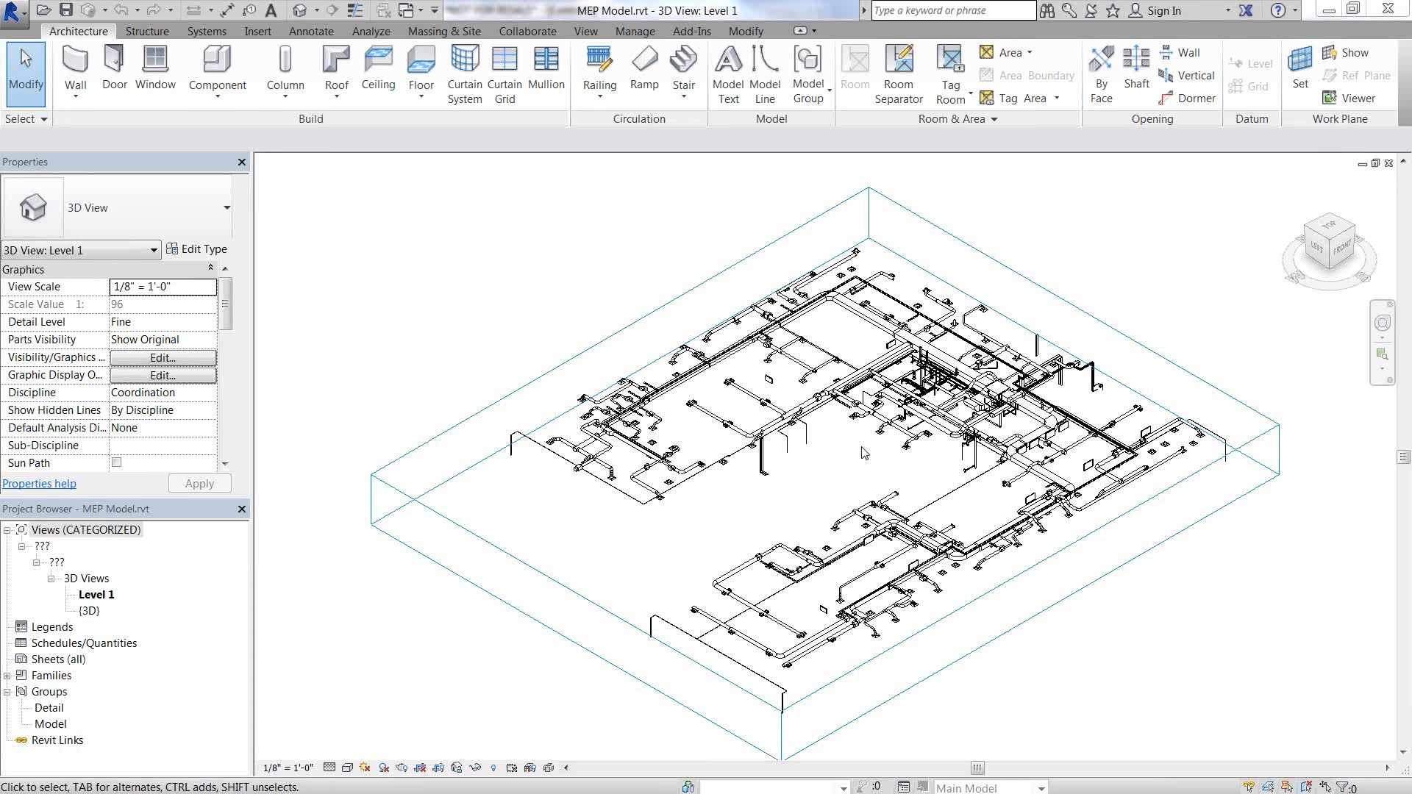
Step: Select the AHU-1-SA supply air duct branch up to the equipment and store it as design line elements
left_click(839, 400)
middle_click_drag(884, 462, 860, 471)
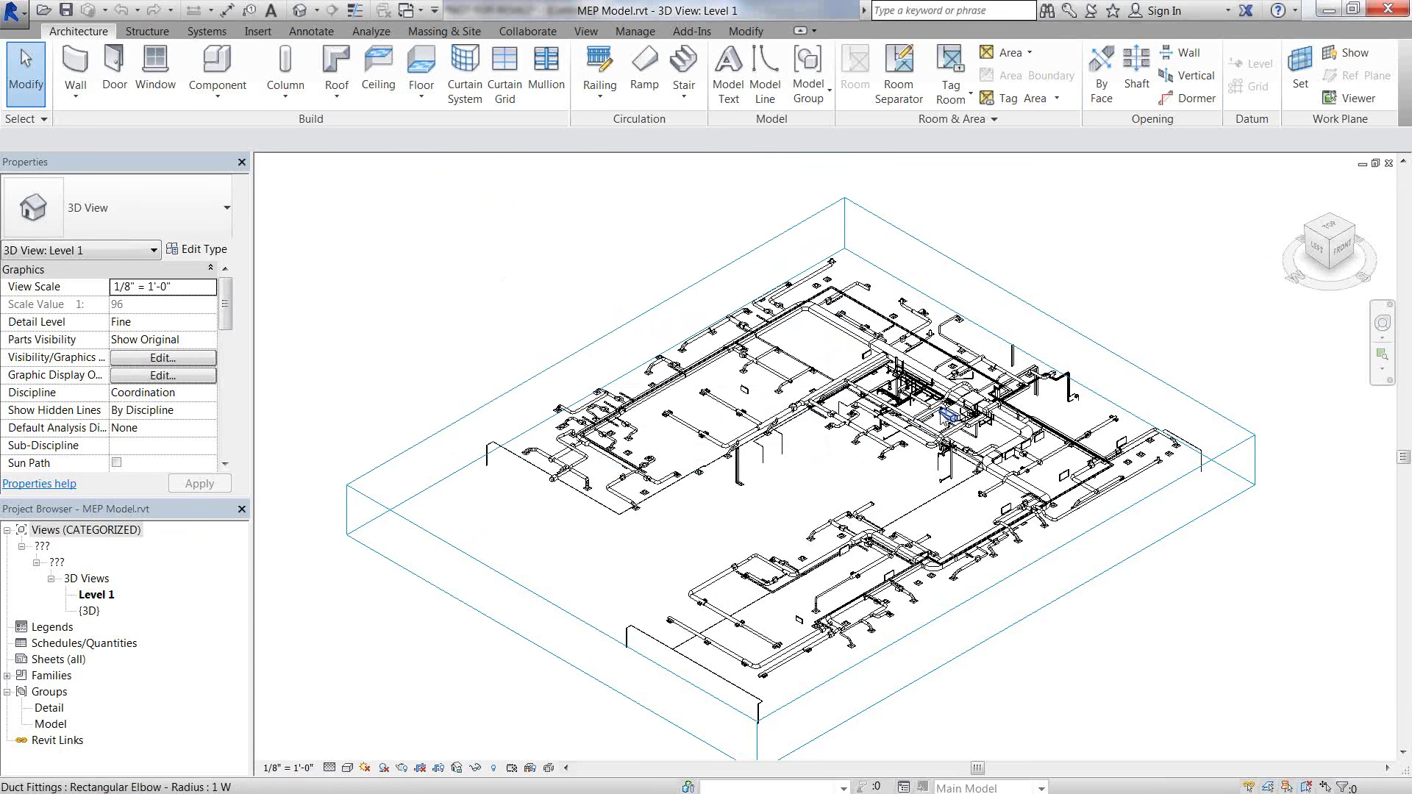
key("Tab")
key("Tab")
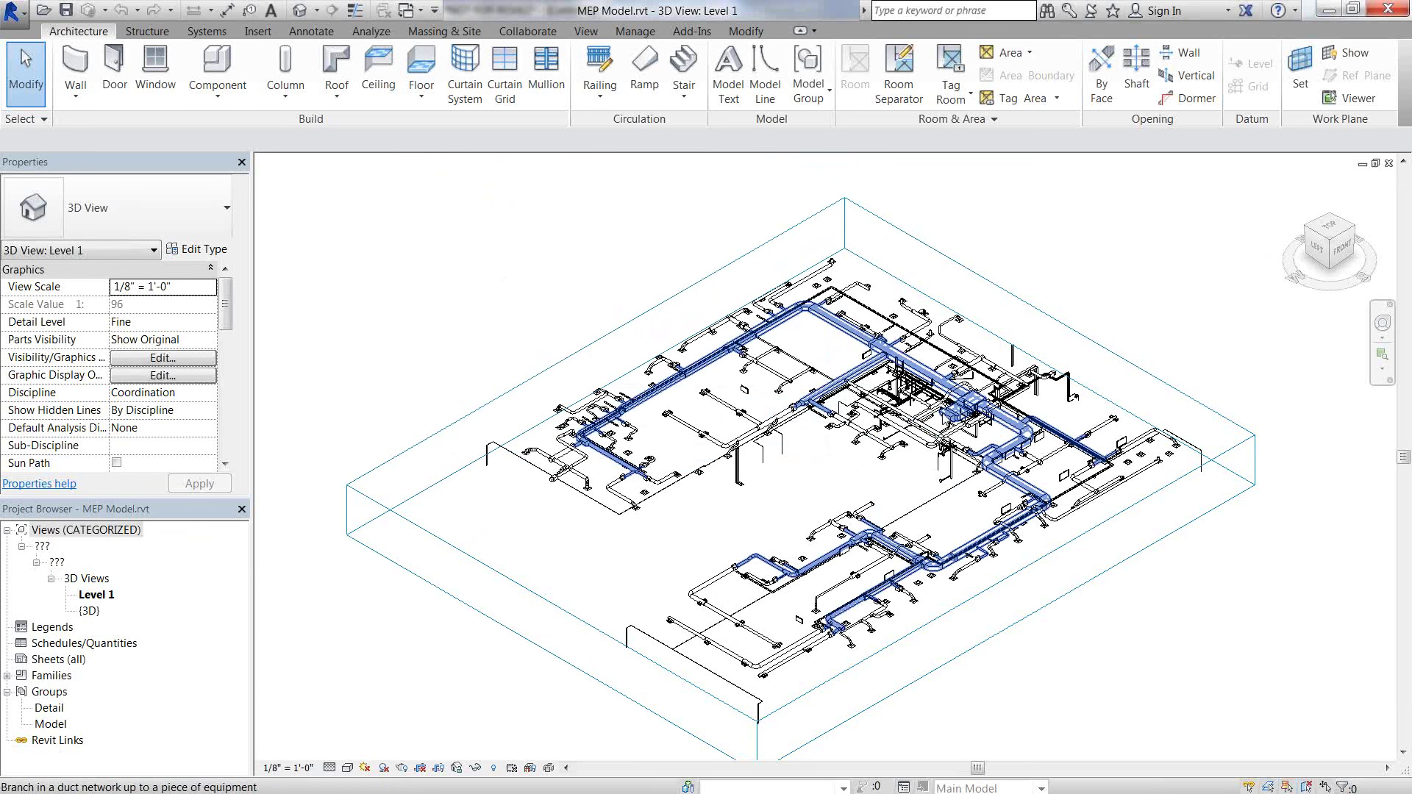
left_click(860, 471)
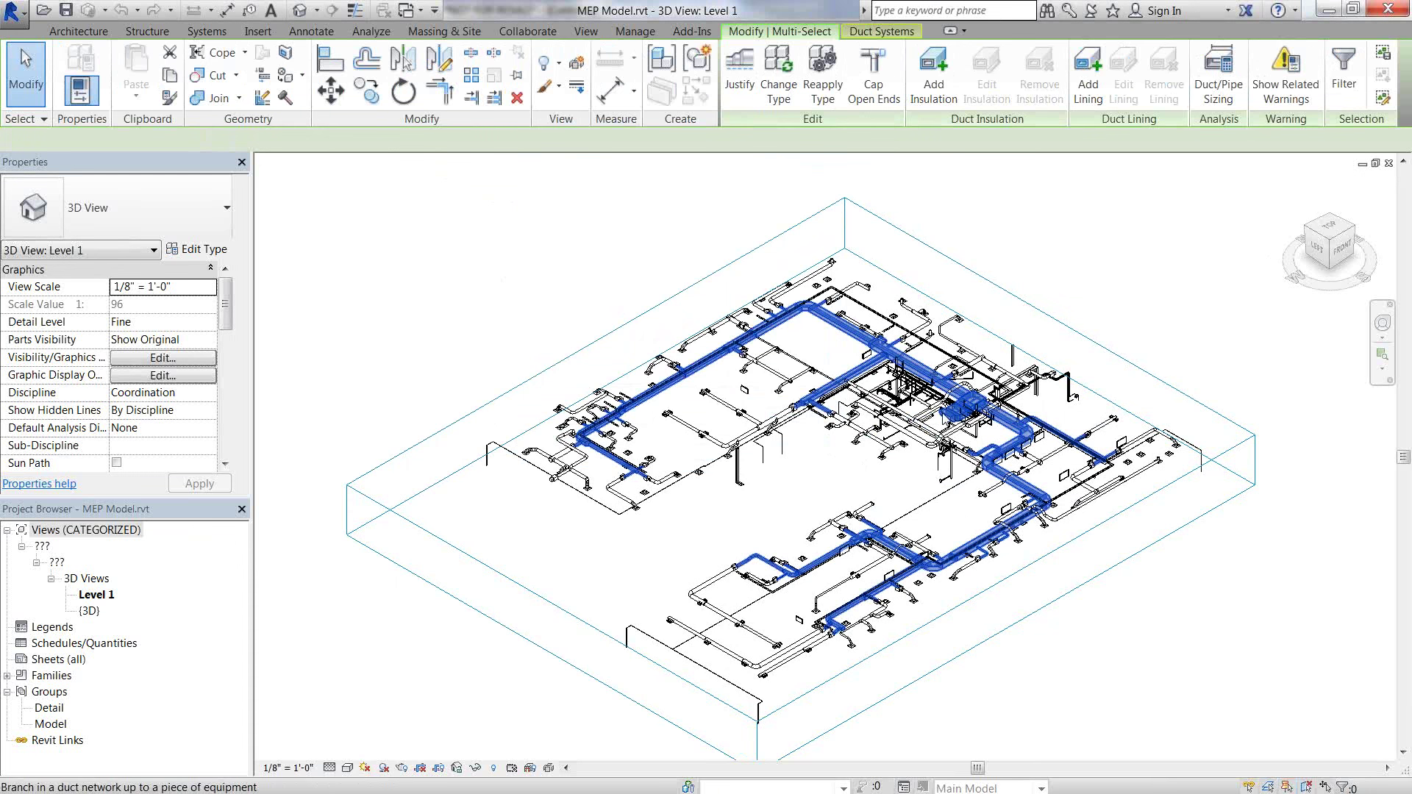
left_click(691, 31)
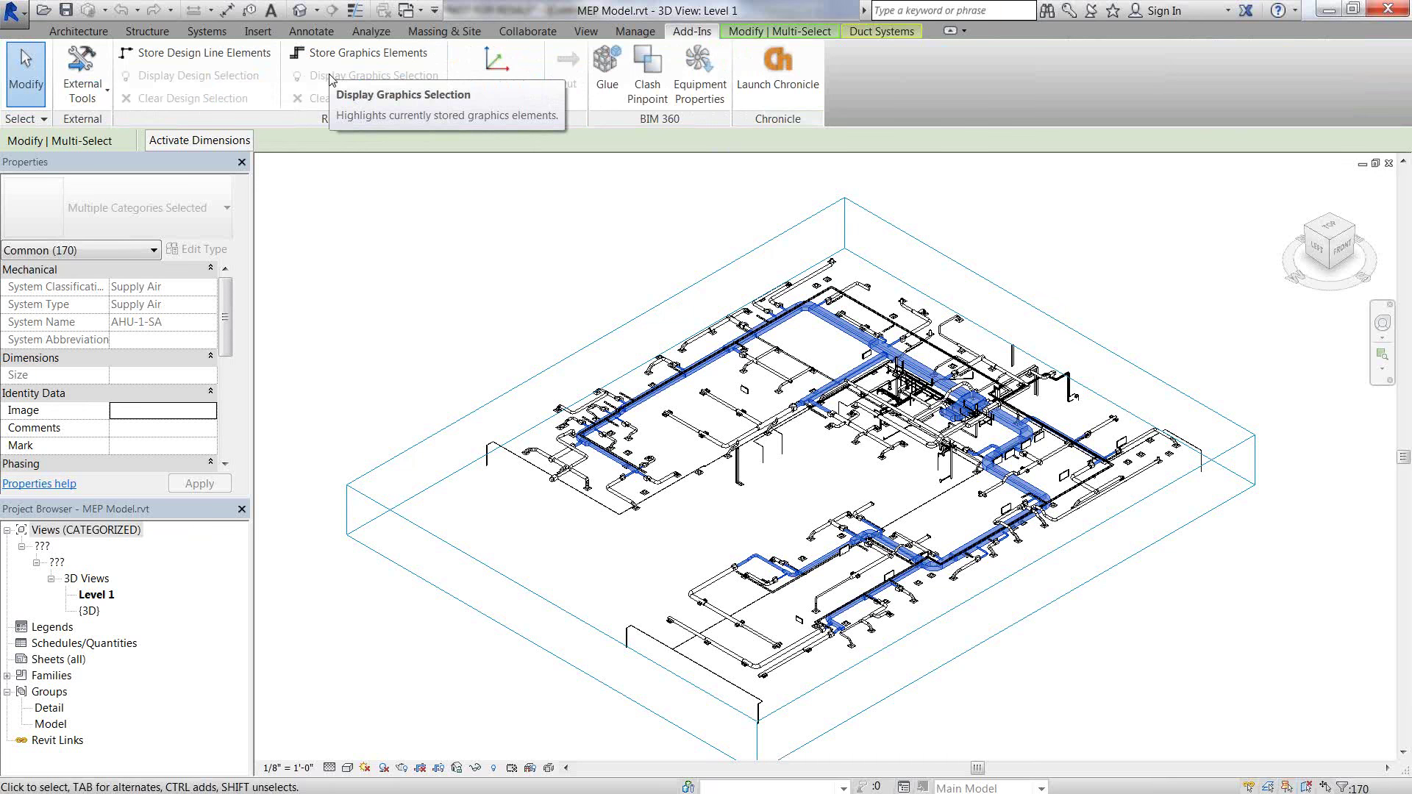
left_click(235, 57)
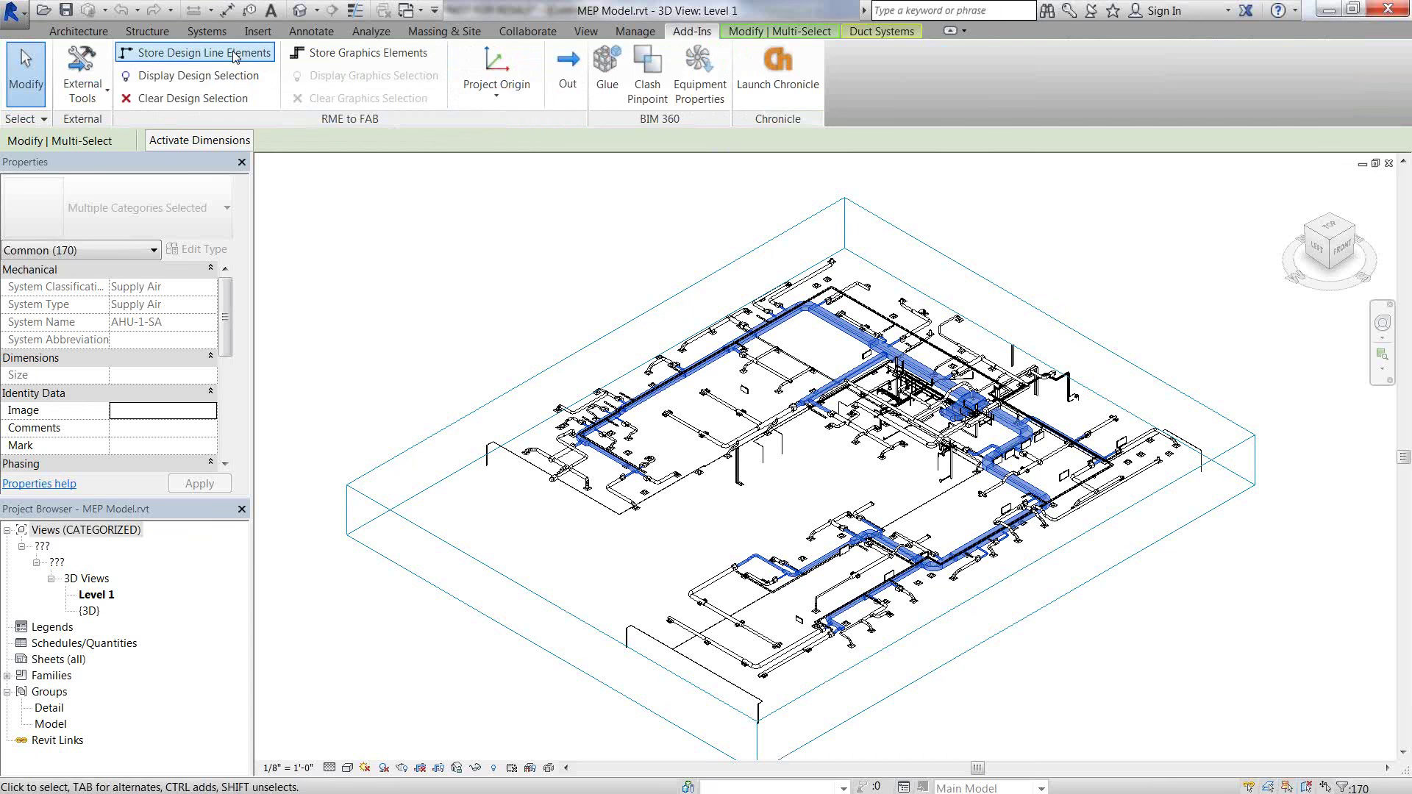
left_click(568, 83)
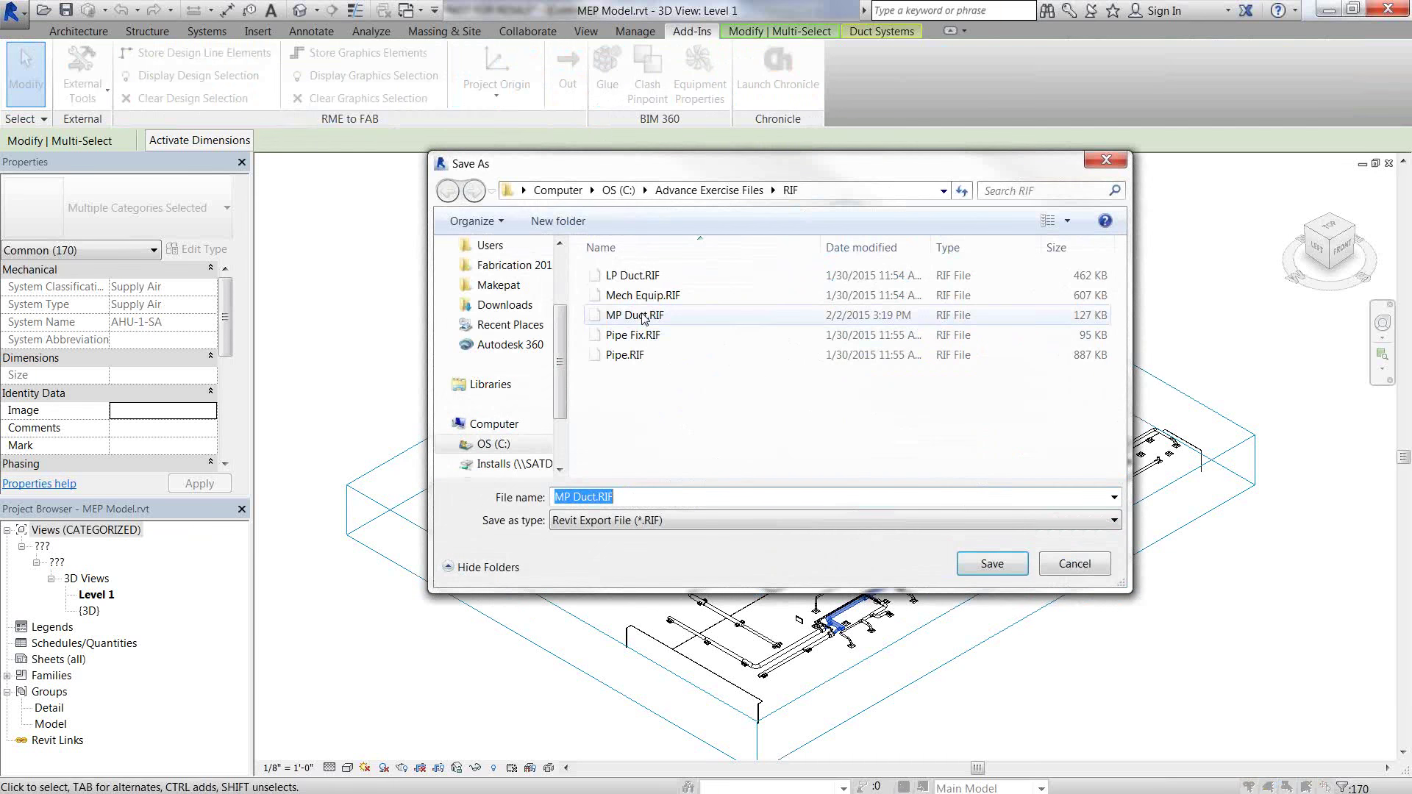
left_click(658, 317)
left_click(1086, 565)
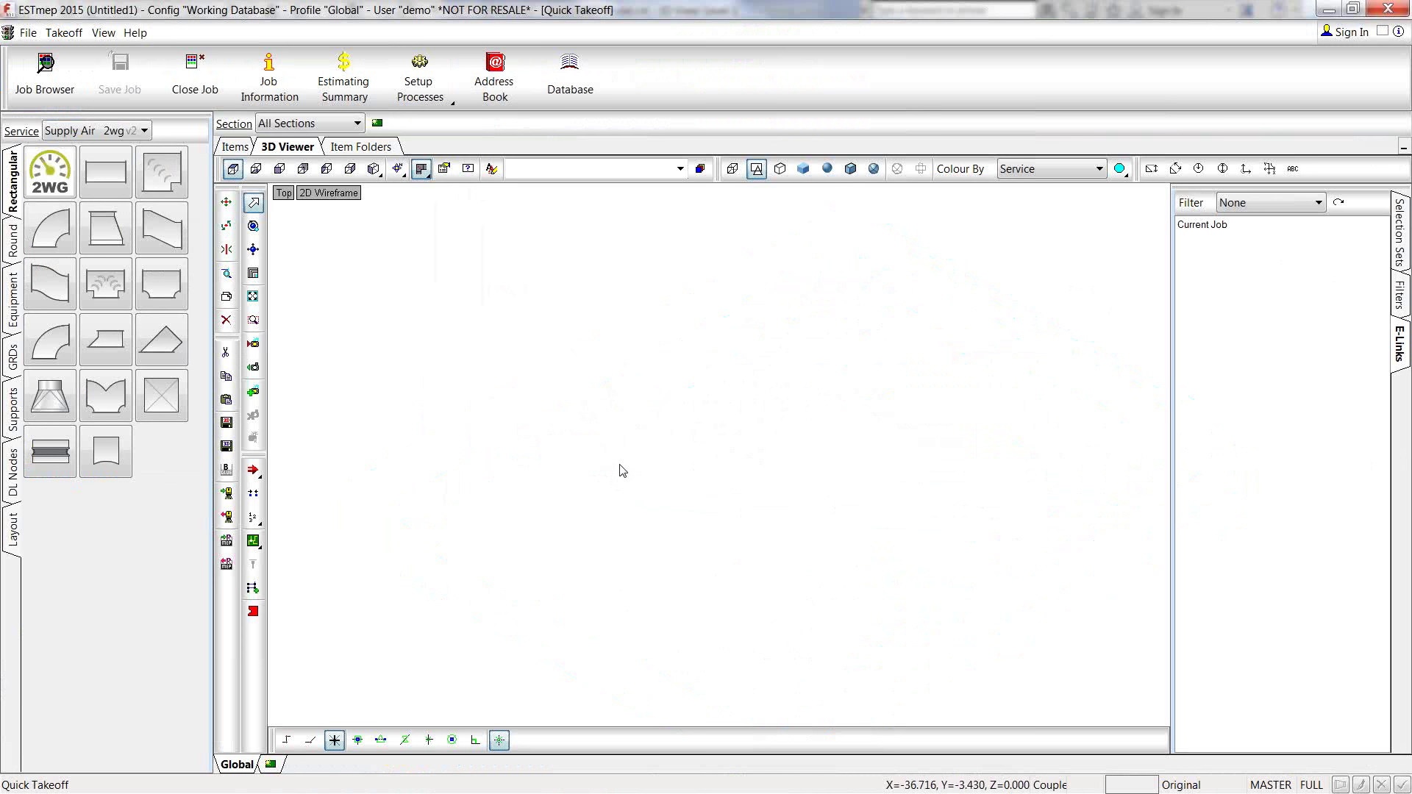
Step: In ESTmep, process the interchange file MP Duct.RIF from C:\Advance Exercise Files\RIF
left_click(226, 564)
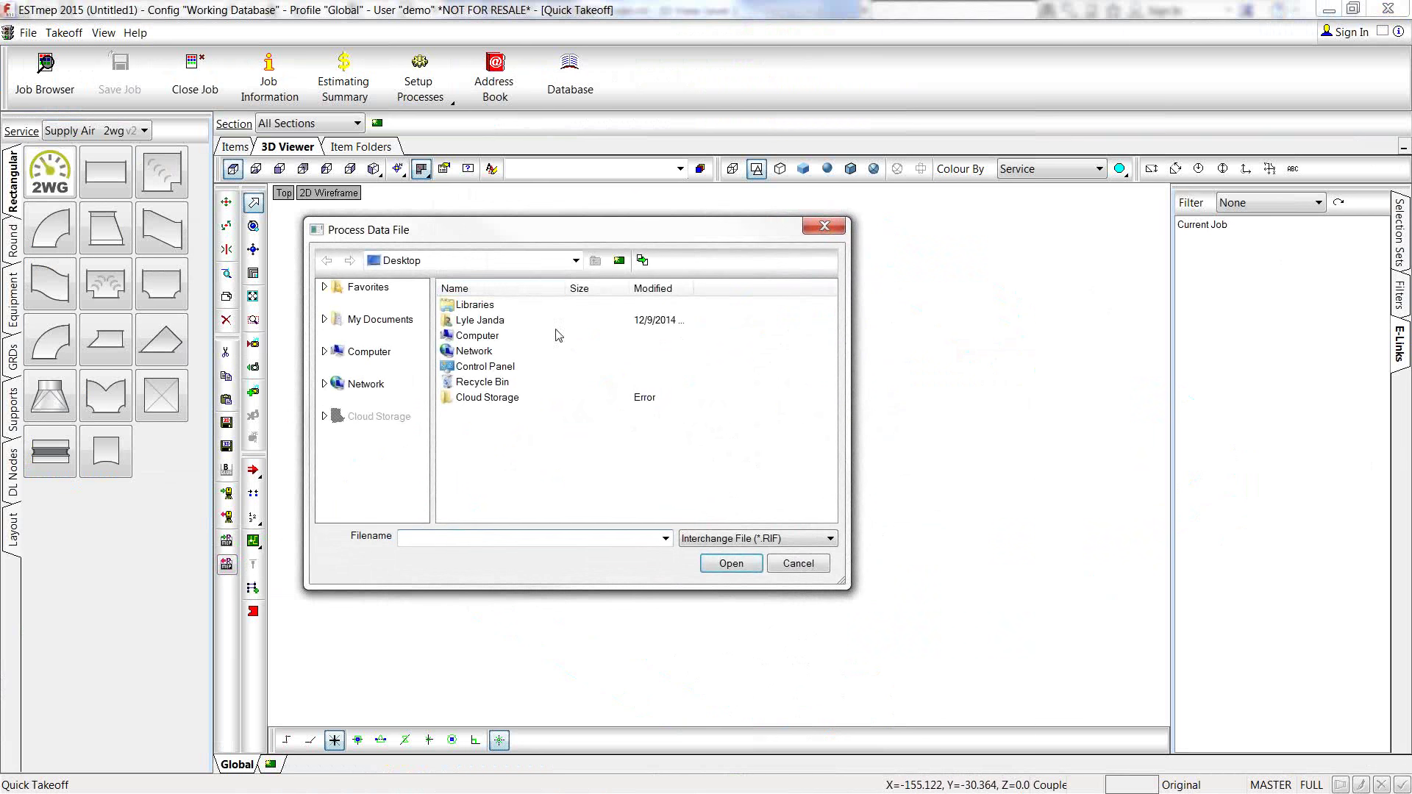
left_click(576, 261)
left_click(533, 332)
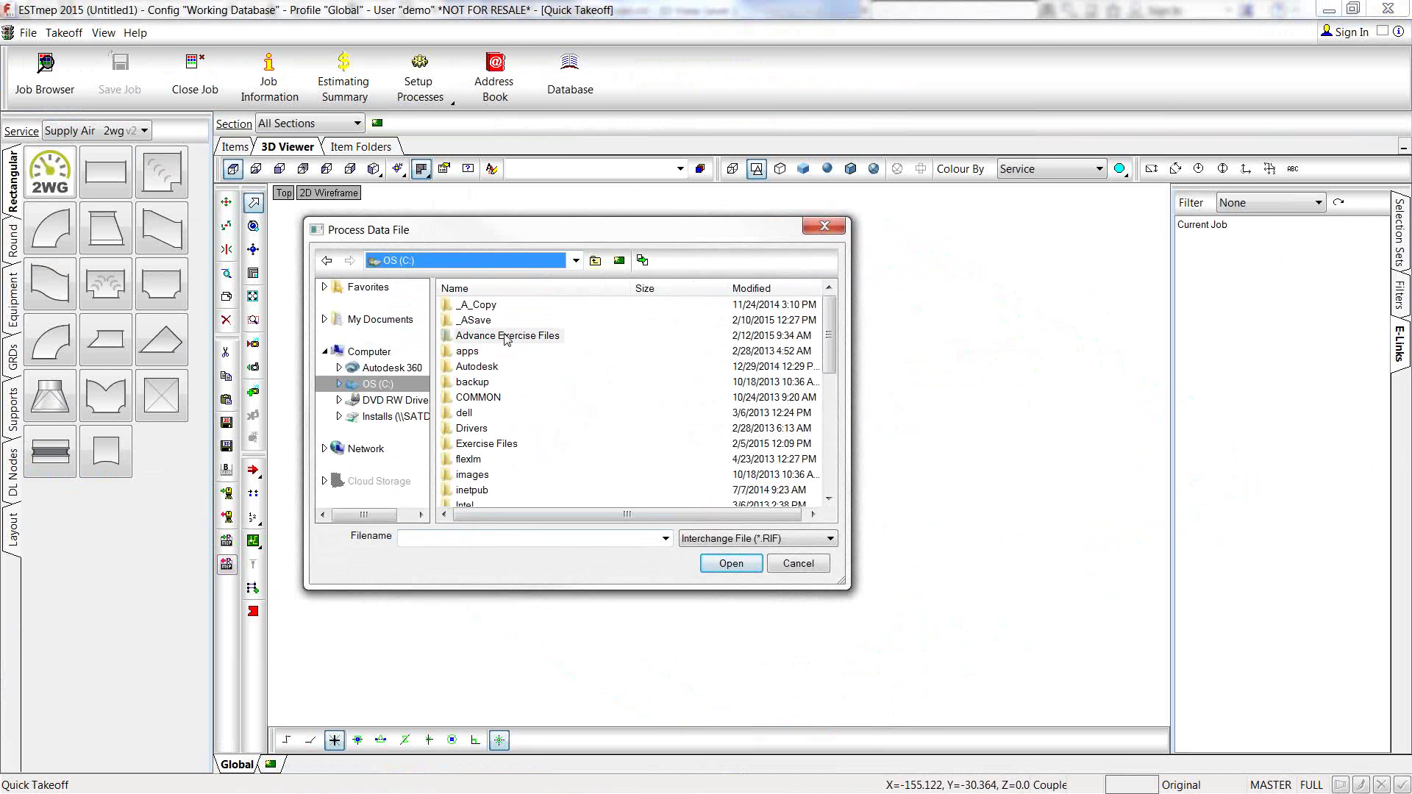
double_click(506, 338)
double_click(472, 353)
left_click(479, 340)
left_click(703, 556)
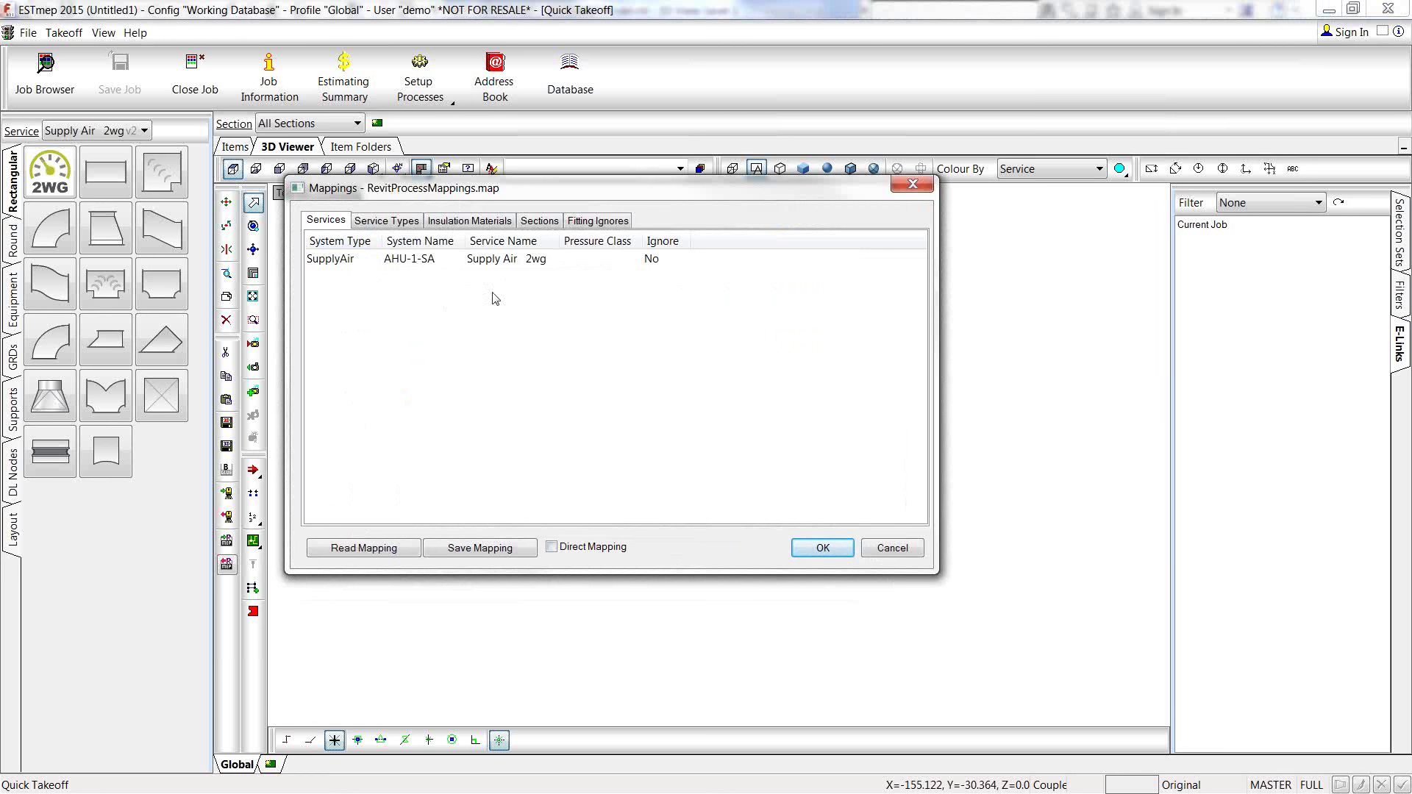
Step: Map the AHU-1-SA supply air system to the HVAC service Supply Air 2wg and accept the mappings
left_click(523, 264)
left_click(552, 262)
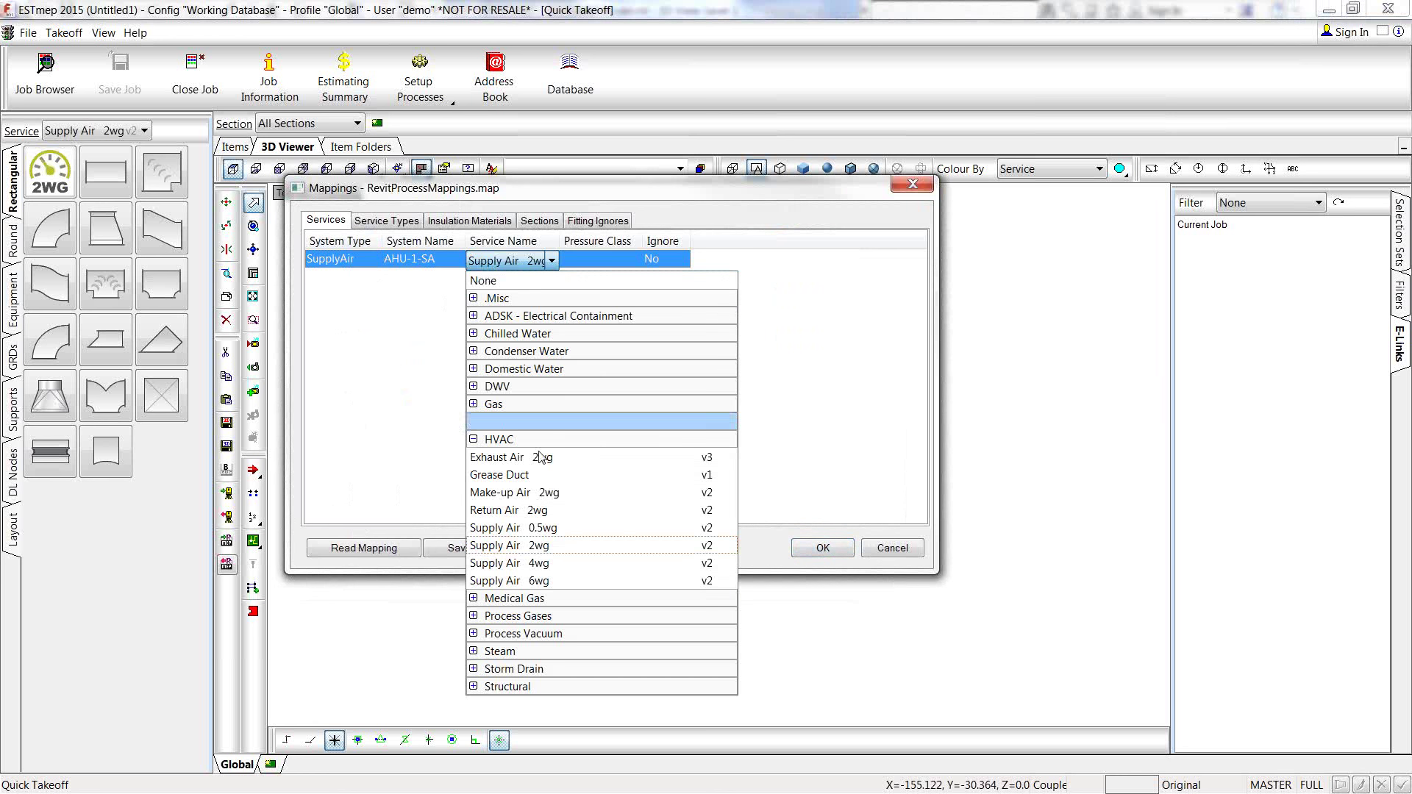
left_click(579, 546)
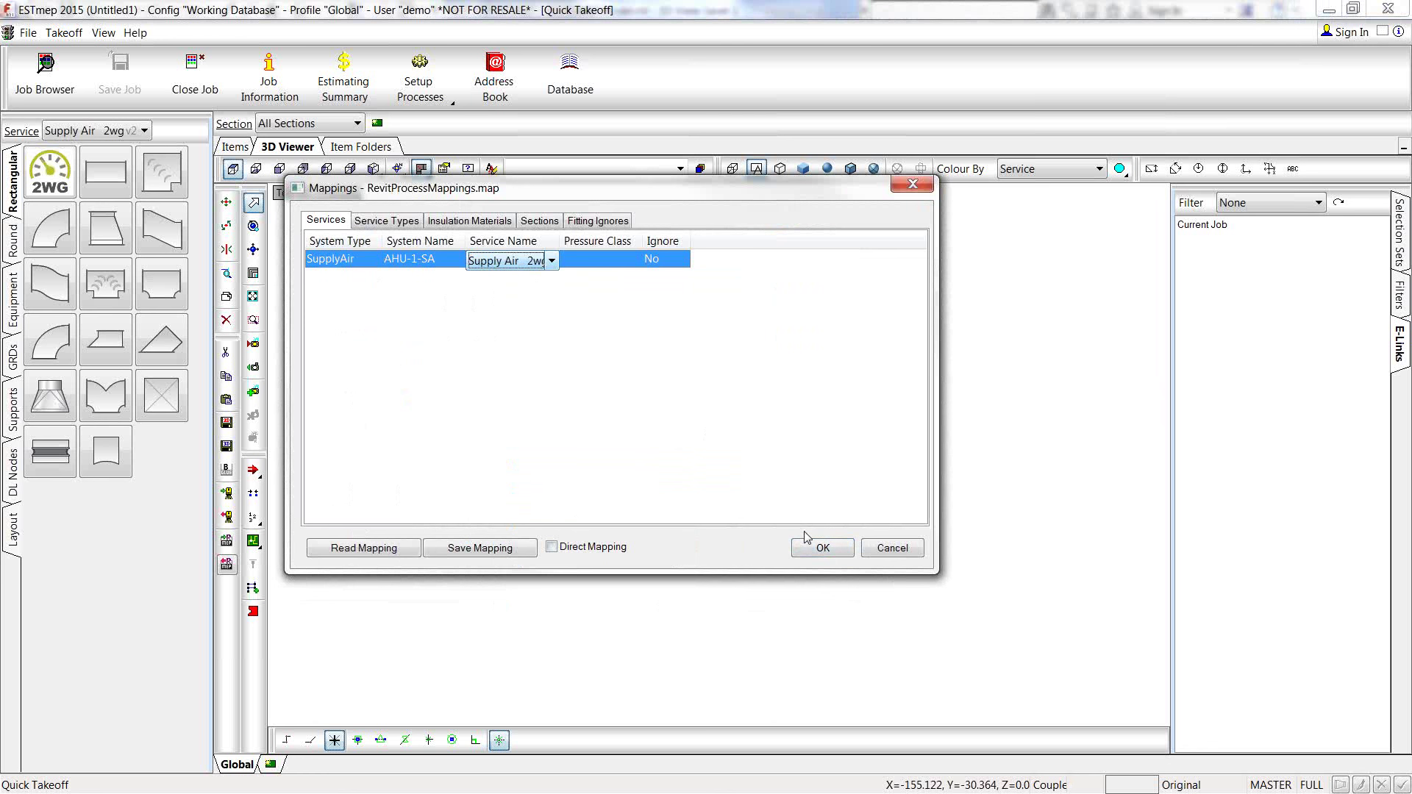
left_click(820, 549)
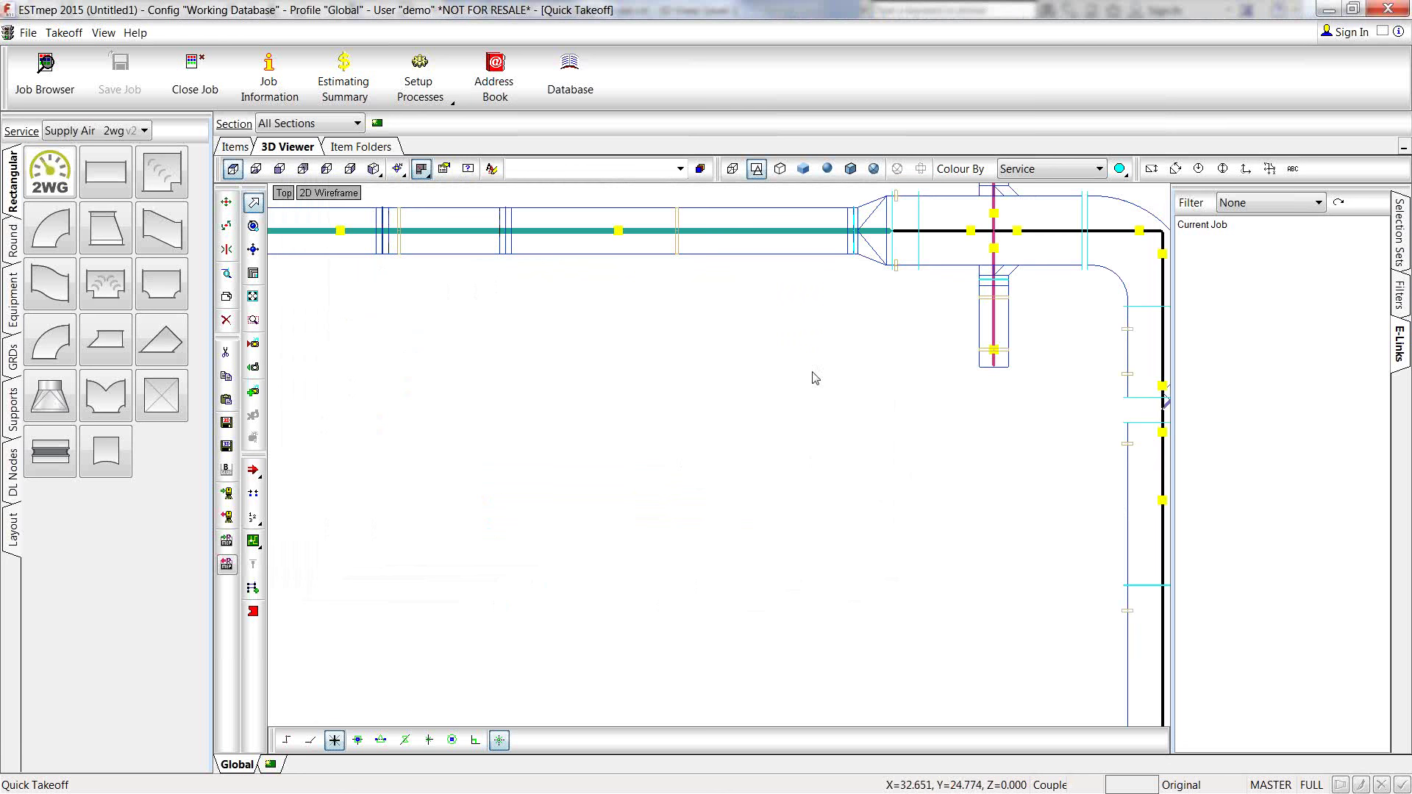
Step: Display the imported ductwork as Solid+Lines in the SW Isometric view
left_click(851, 169)
left_click(284, 193)
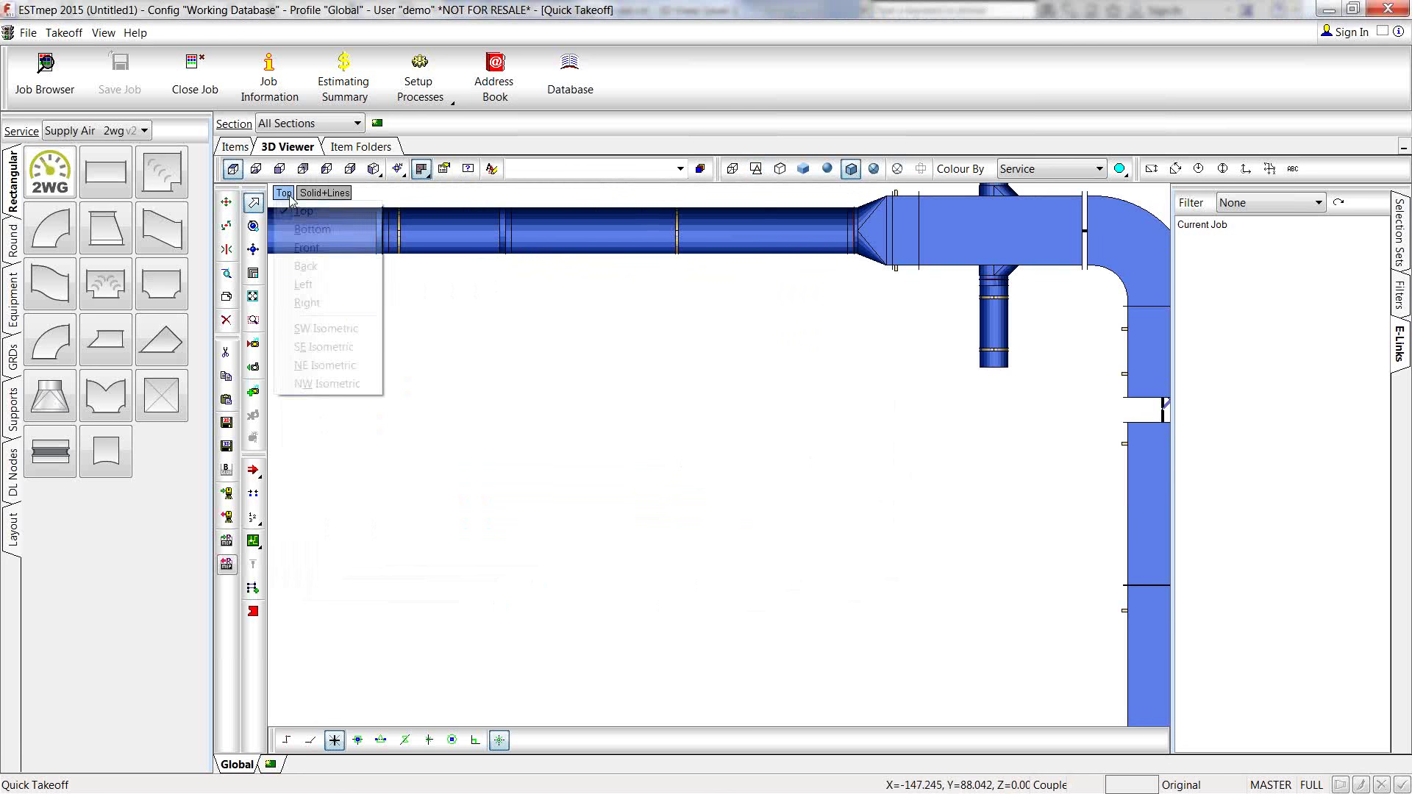
left_click(328, 326)
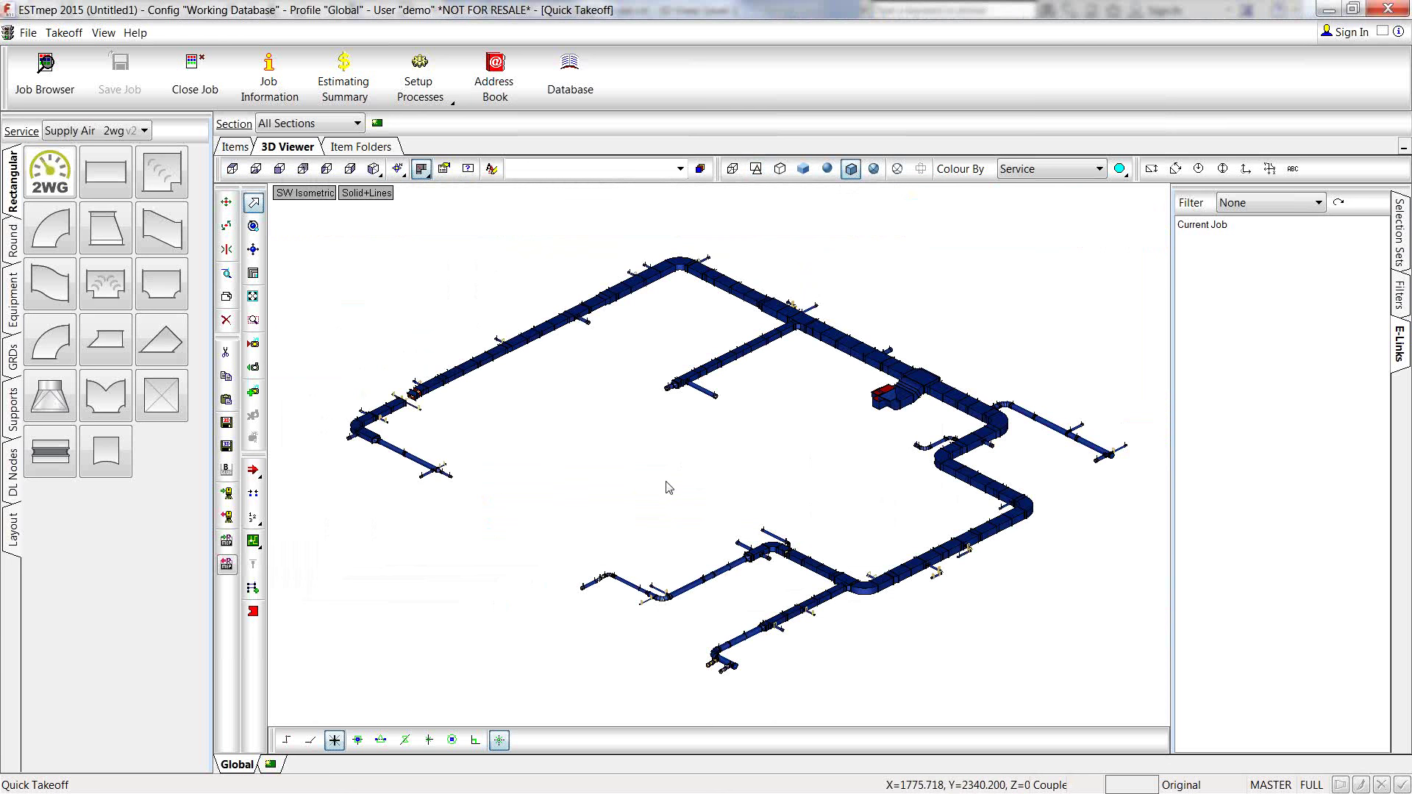
Step: Inspect the dimensions, item data, connectors and seams of the straight duct beside the large elbow, leaving them unedited
scroll(812, 597, "up", 5)
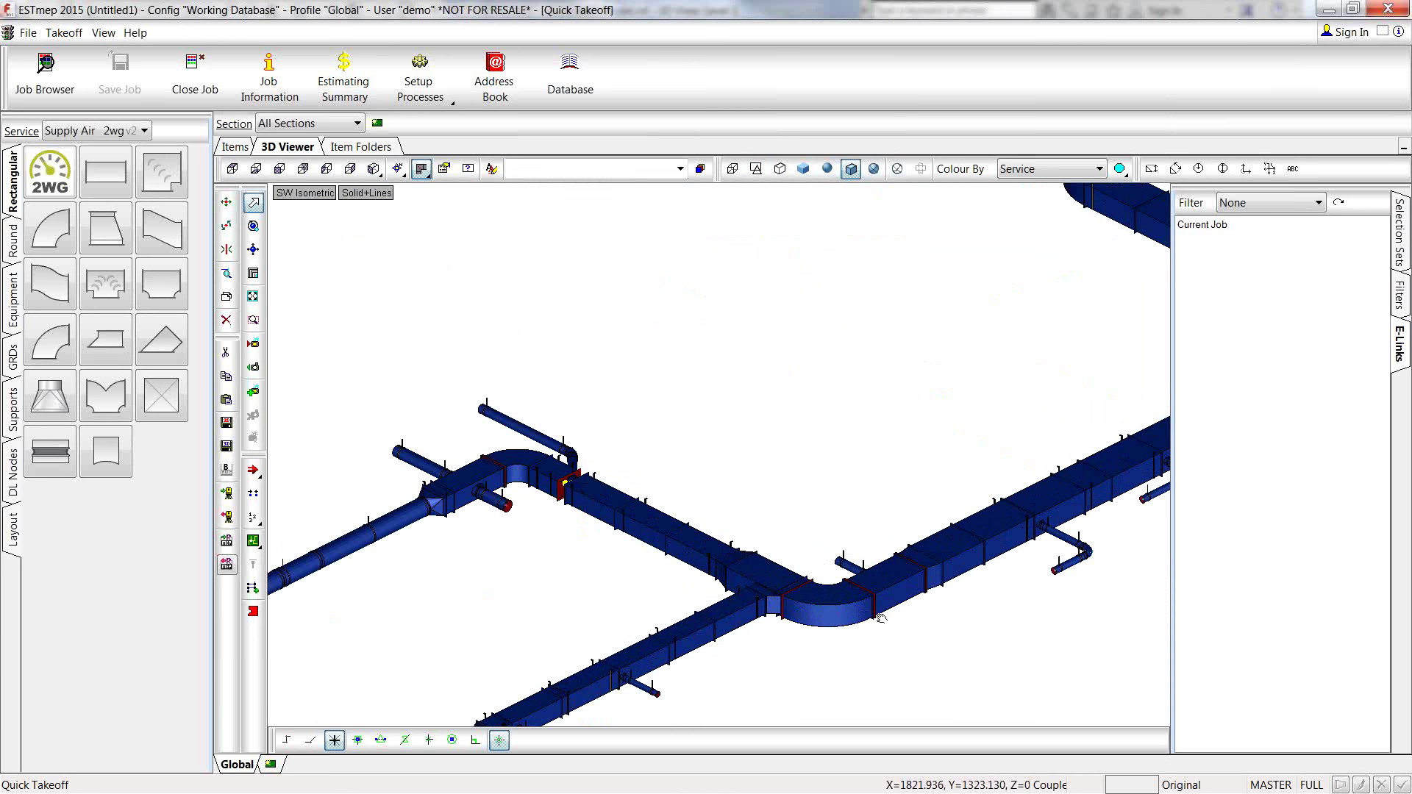
middle_click_drag(812, 597, 647, 610)
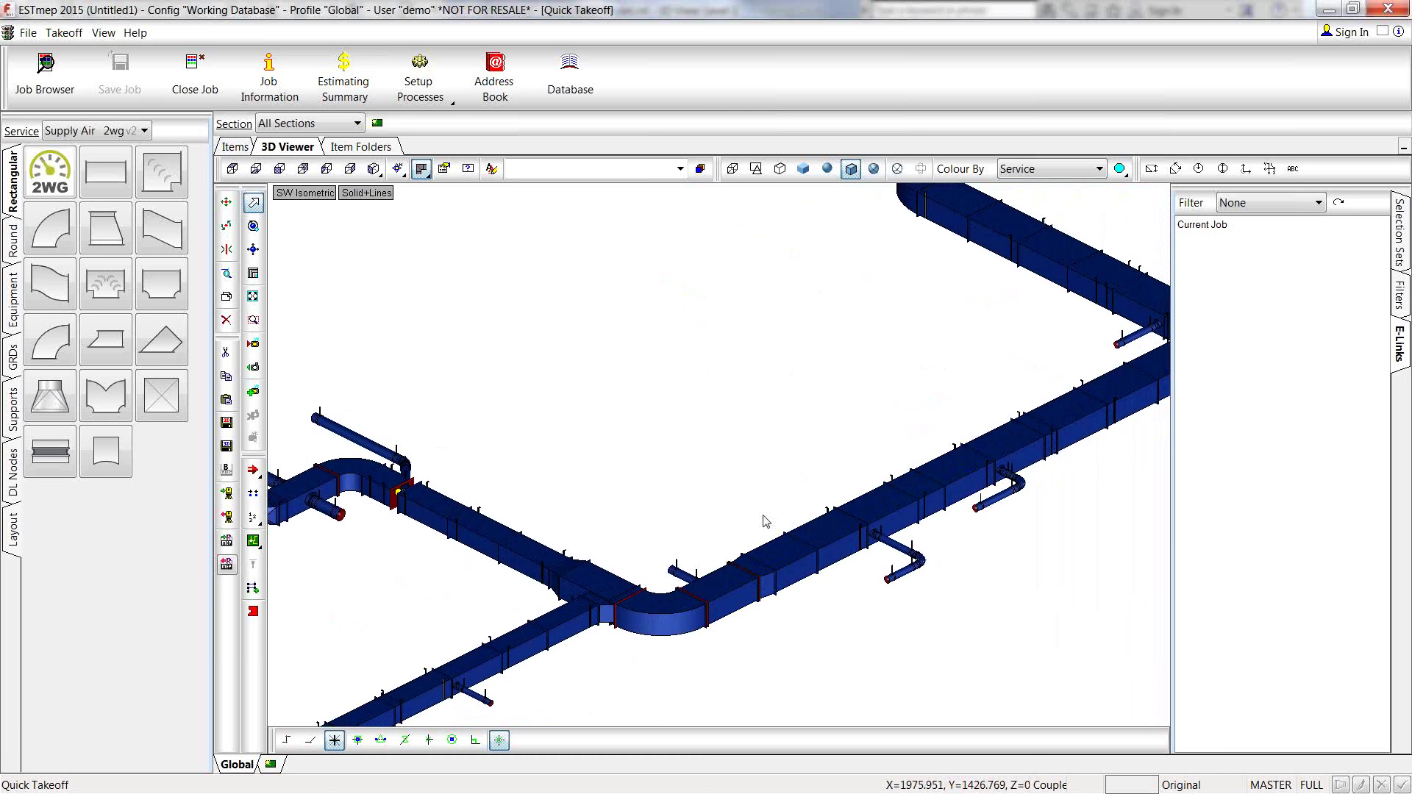
middle_click_drag(640, 547, 768, 552)
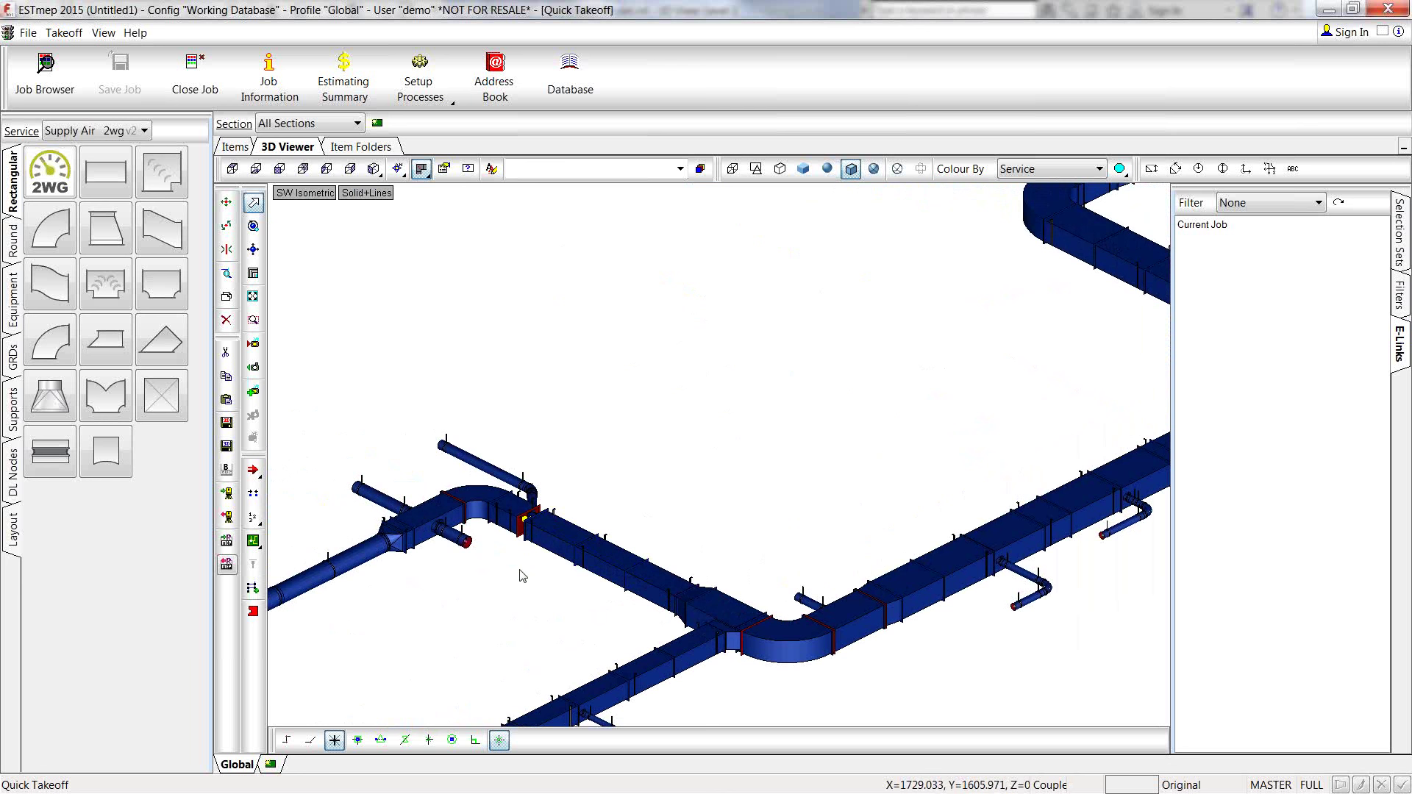
left_click(847, 618)
double_click(849, 618)
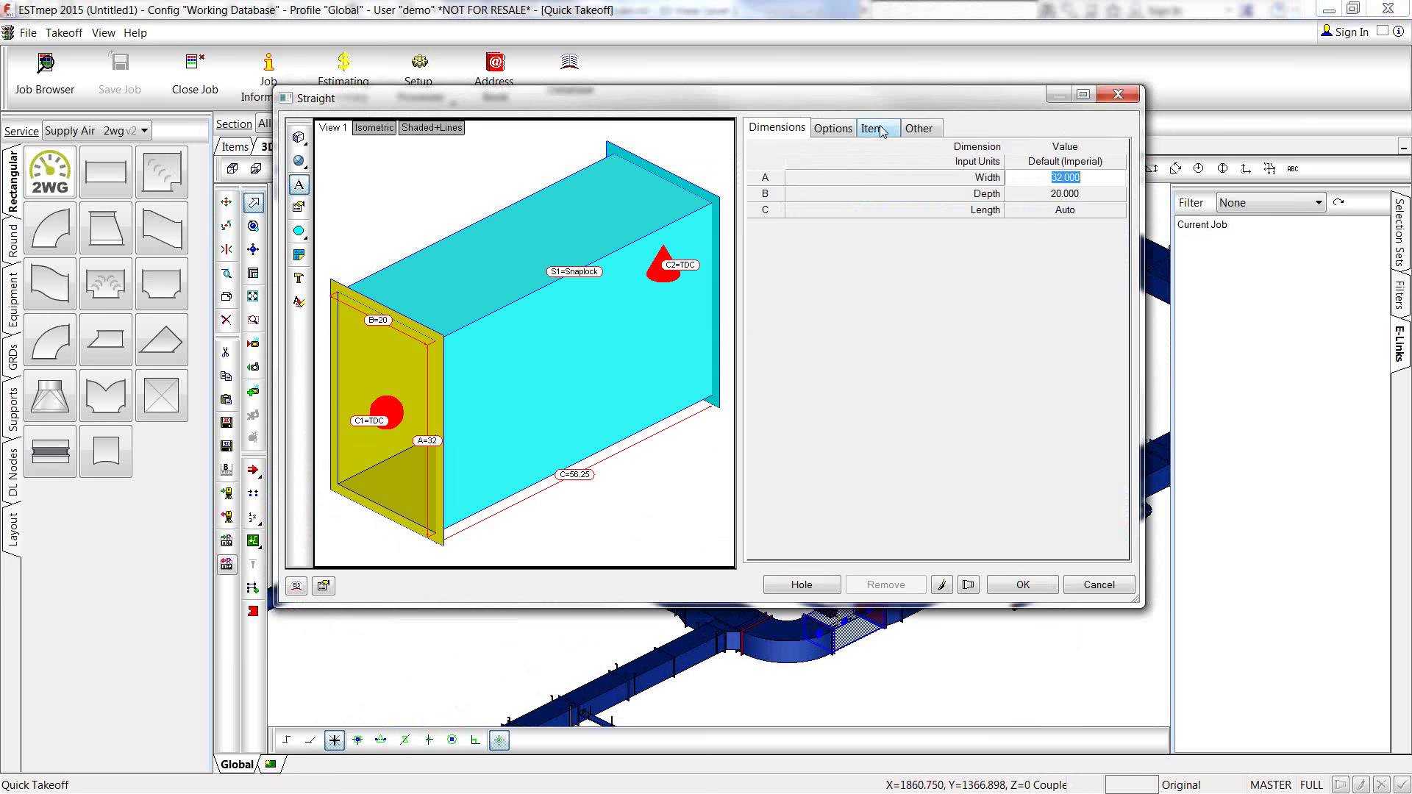
left_click(882, 131)
left_click(939, 127)
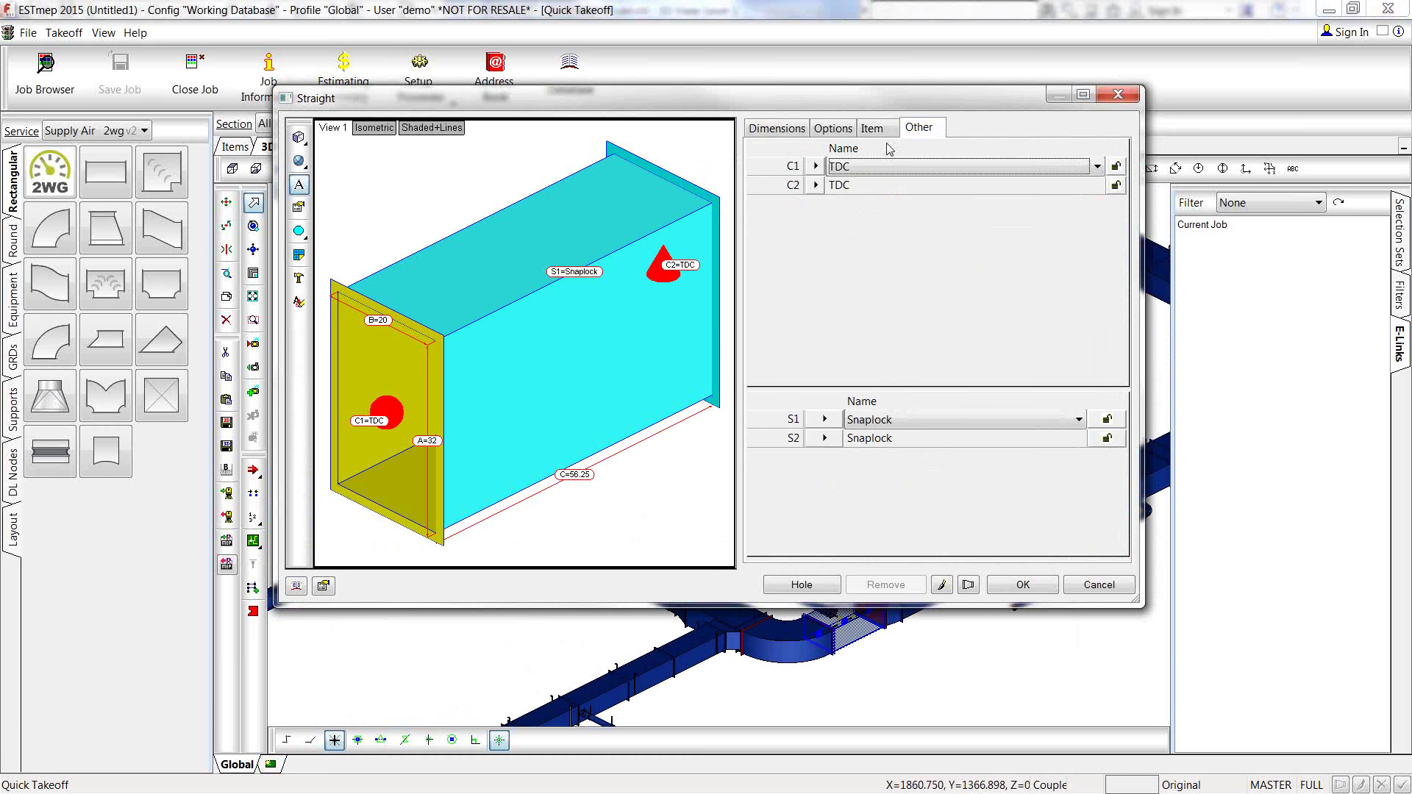
left_click(1098, 585)
Step: Review the job's Estimating Summary for material, fabrication and installation costs, and close it without changes
scroll(691, 515, "up", 2)
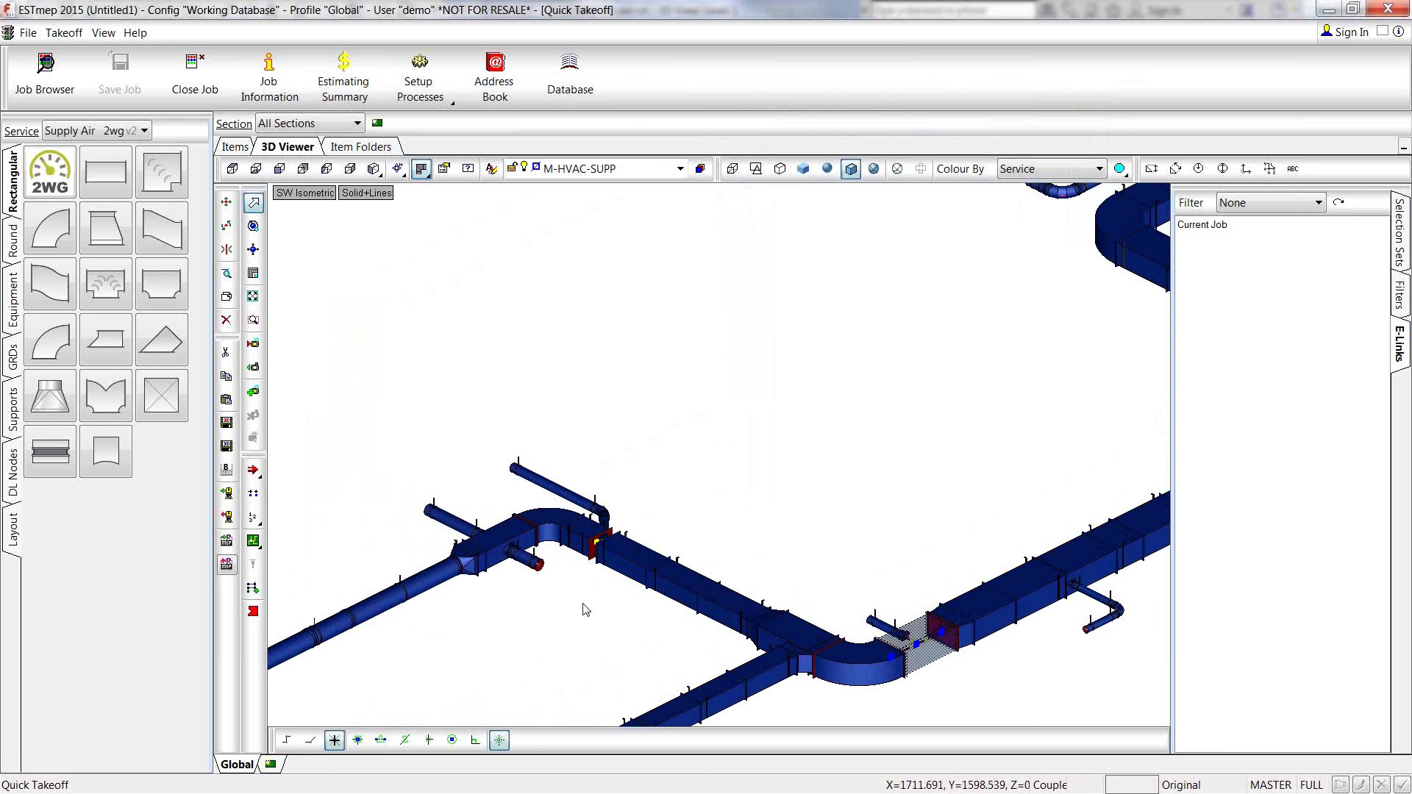
left_click(342, 83)
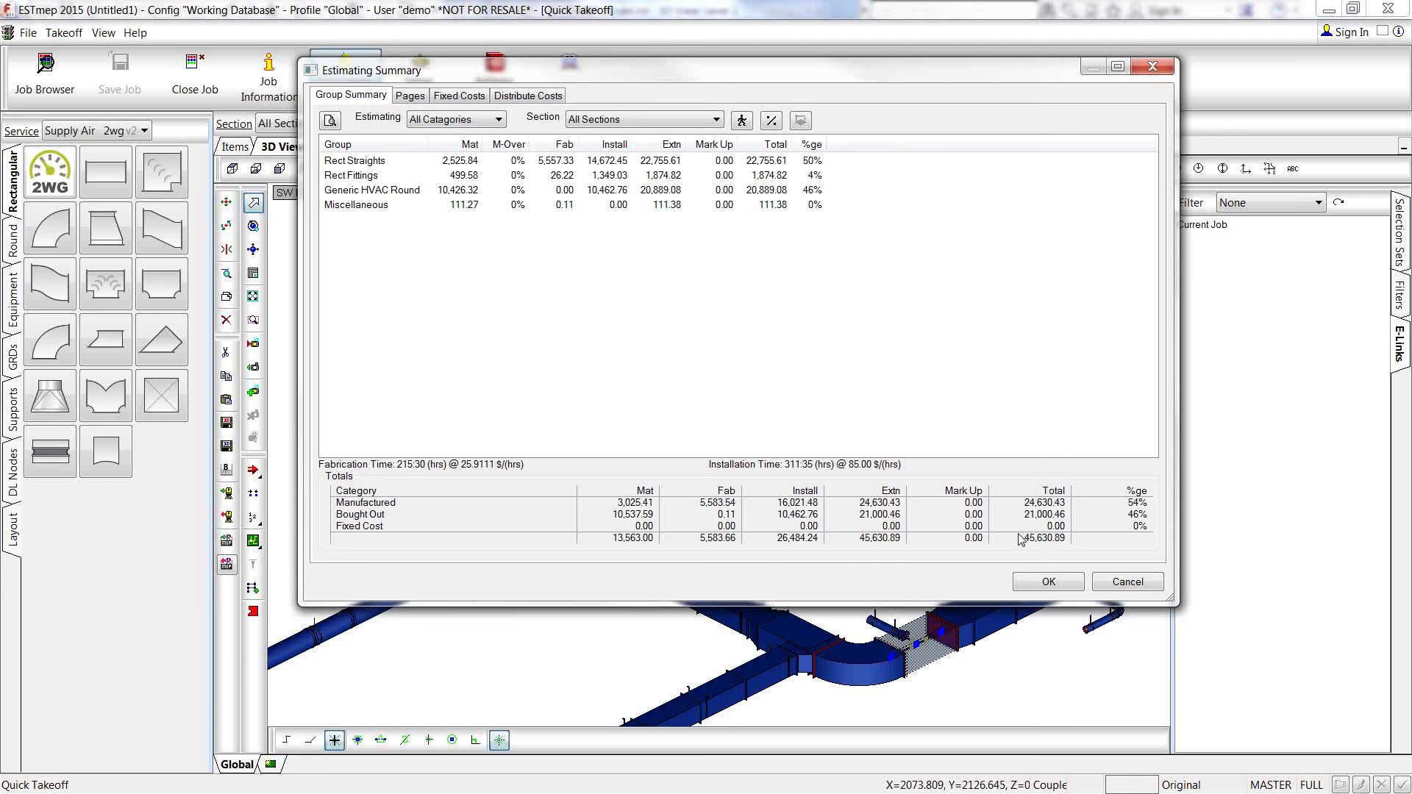
left_click(1147, 584)
Step: Preview the Ancillary List report for the job and exit the print preview
left_click(28, 33)
left_click(77, 442)
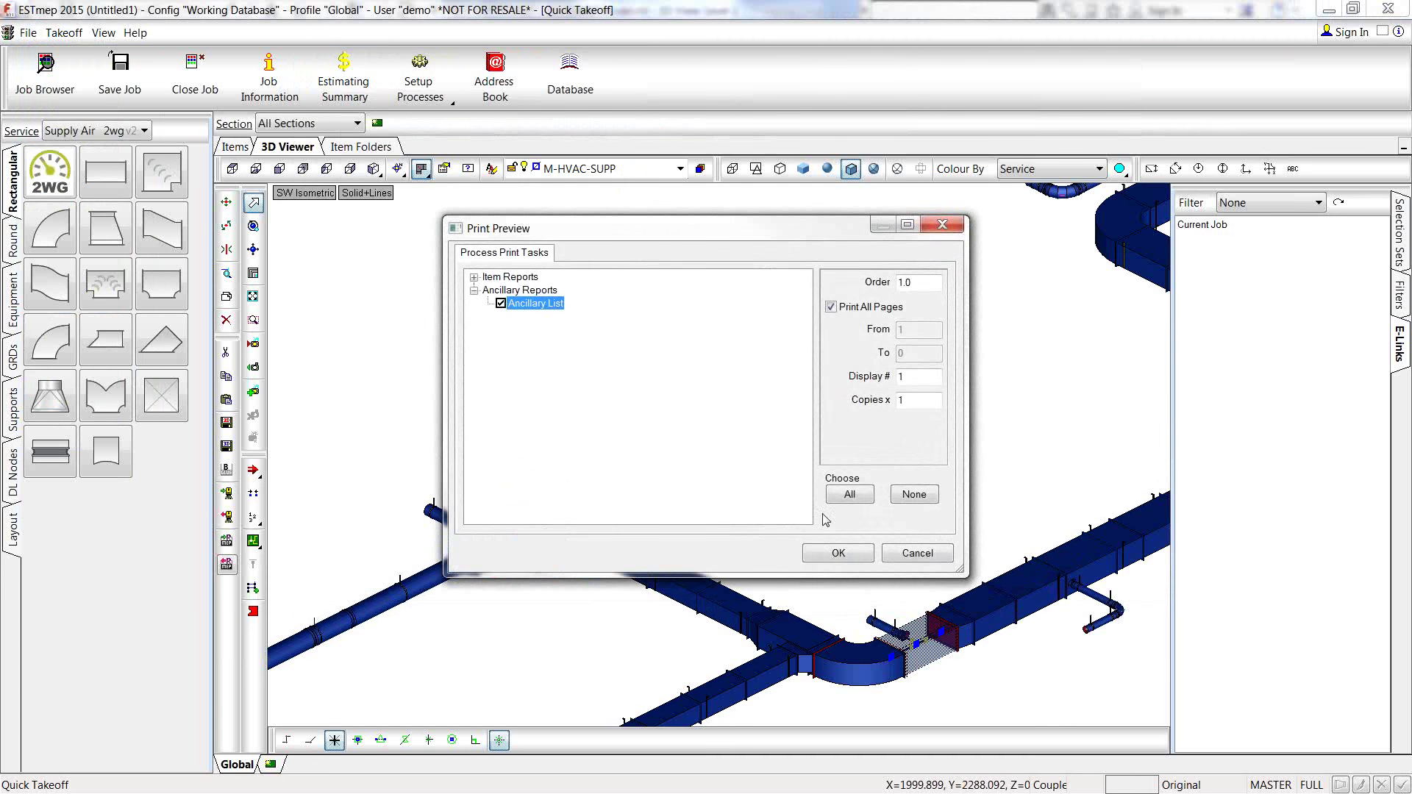
left_click(850, 554)
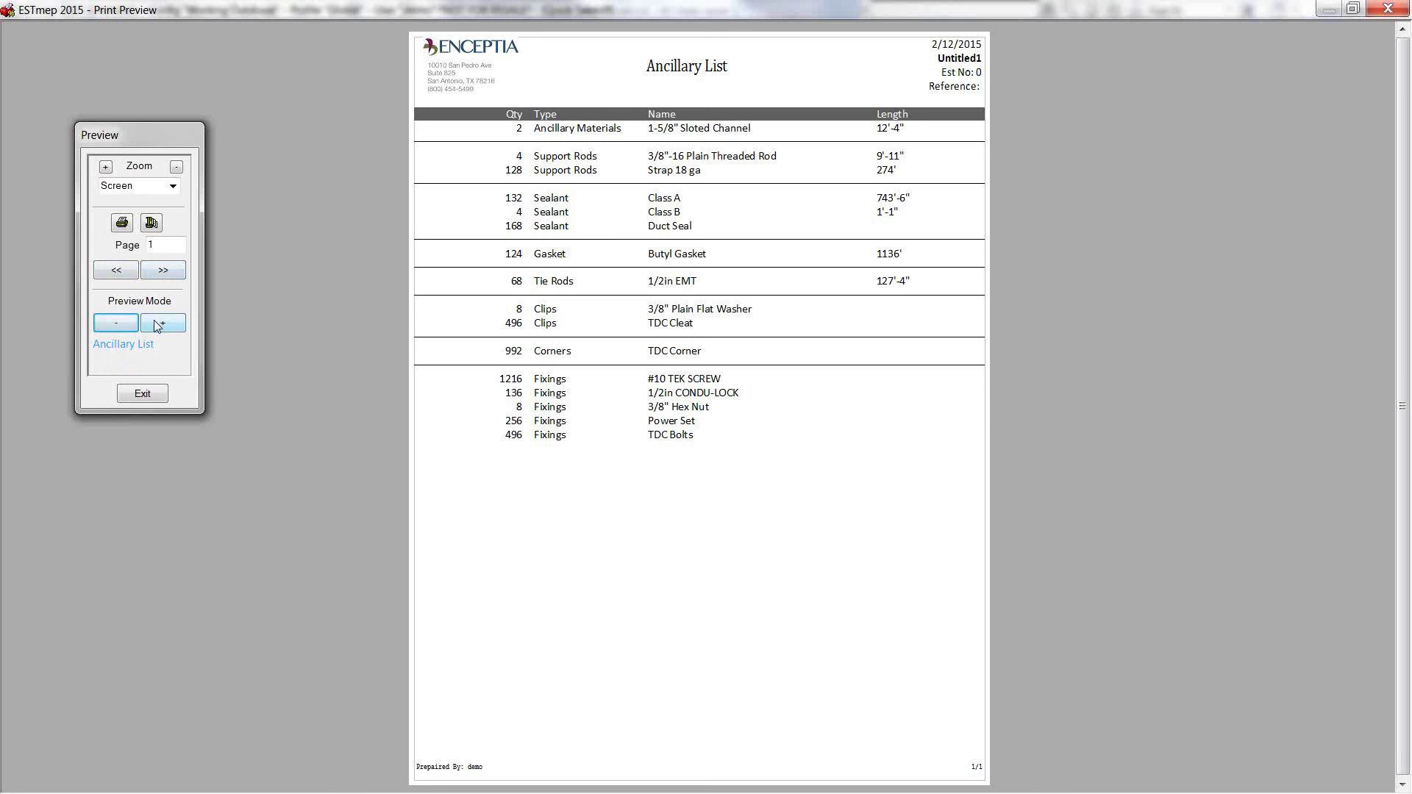
left_click(143, 394)
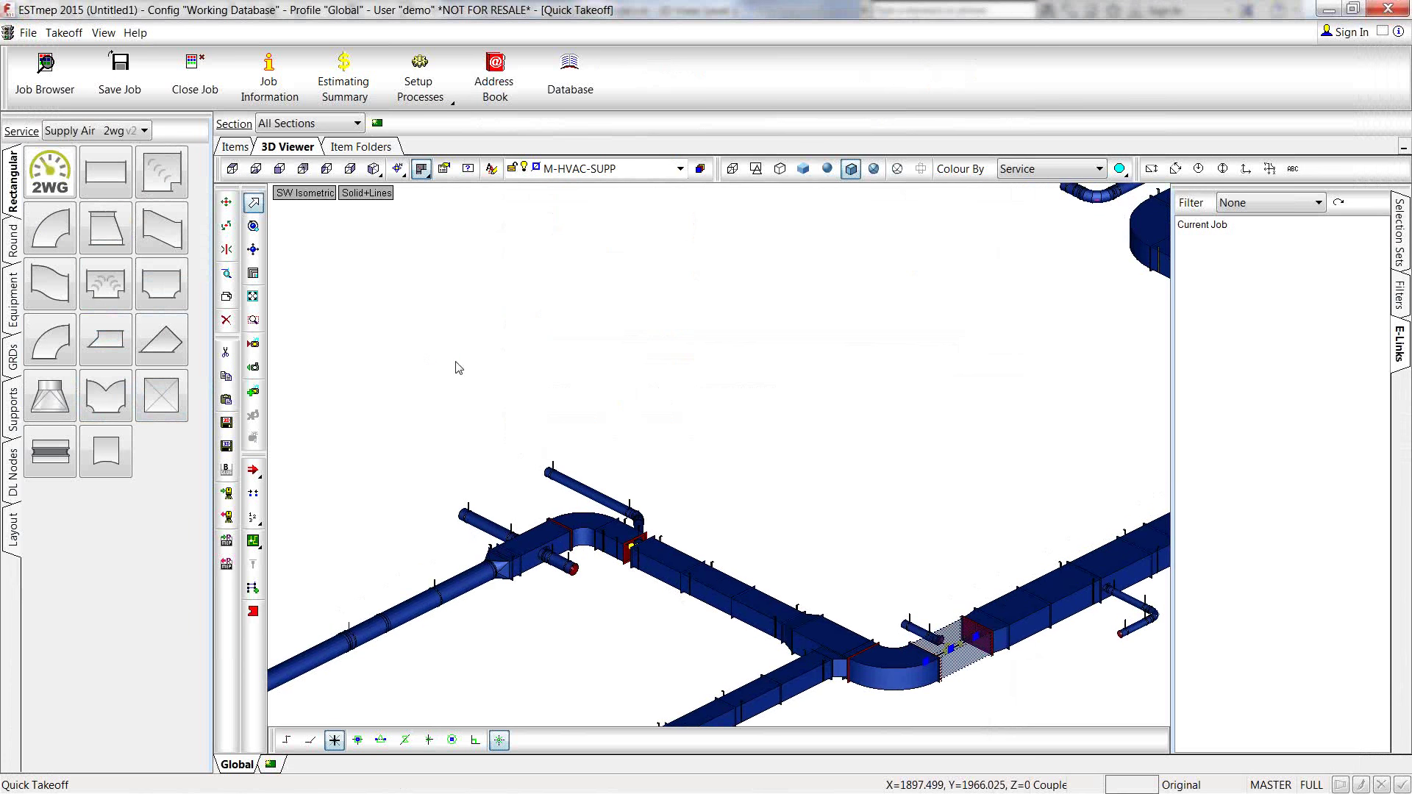
Step: Save the job over ESTtoCAD.MAJ in the CADmep folder of C:\Advance Exercise Files
scroll(456, 363, "down", 3)
scroll(514, 426, "down", 2)
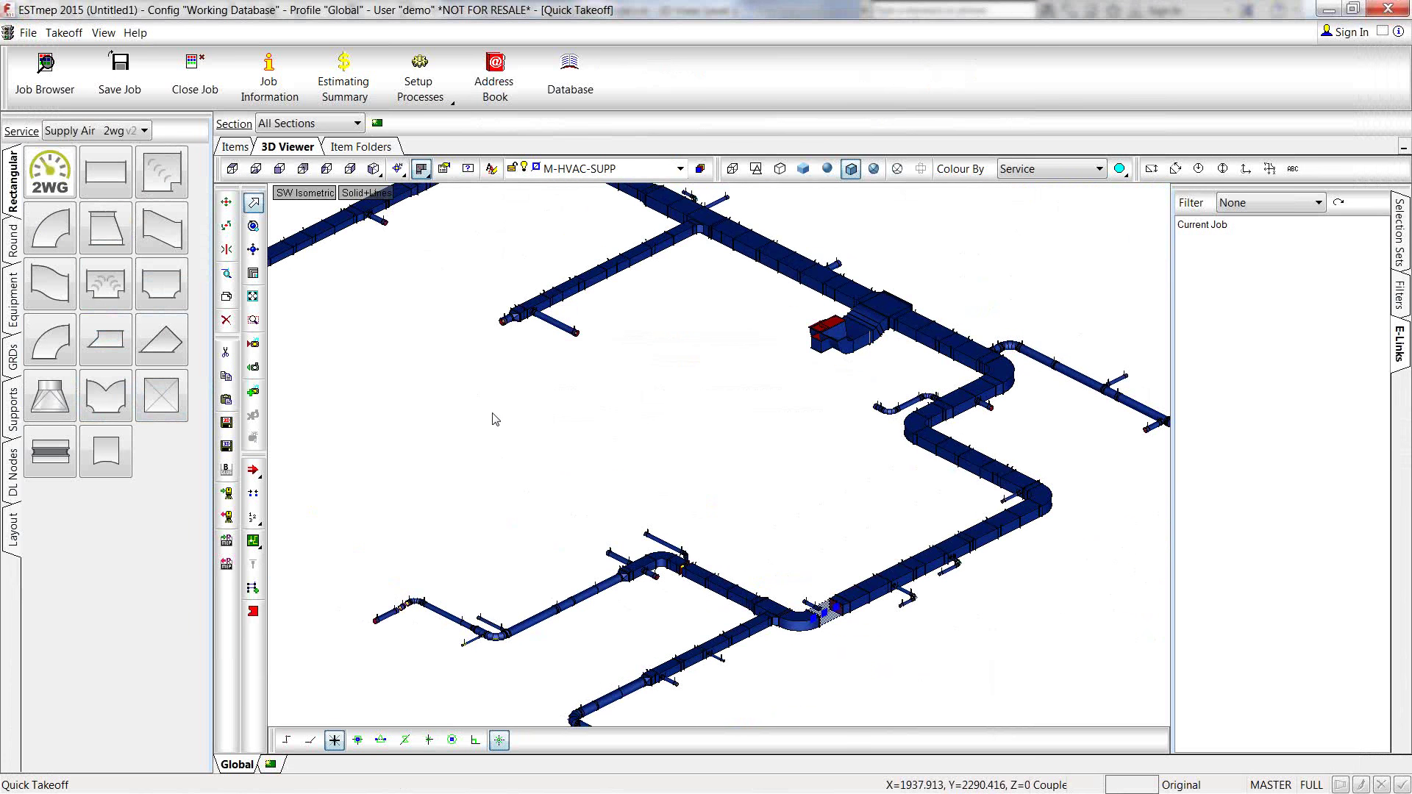
scroll(599, 428, "down", 2)
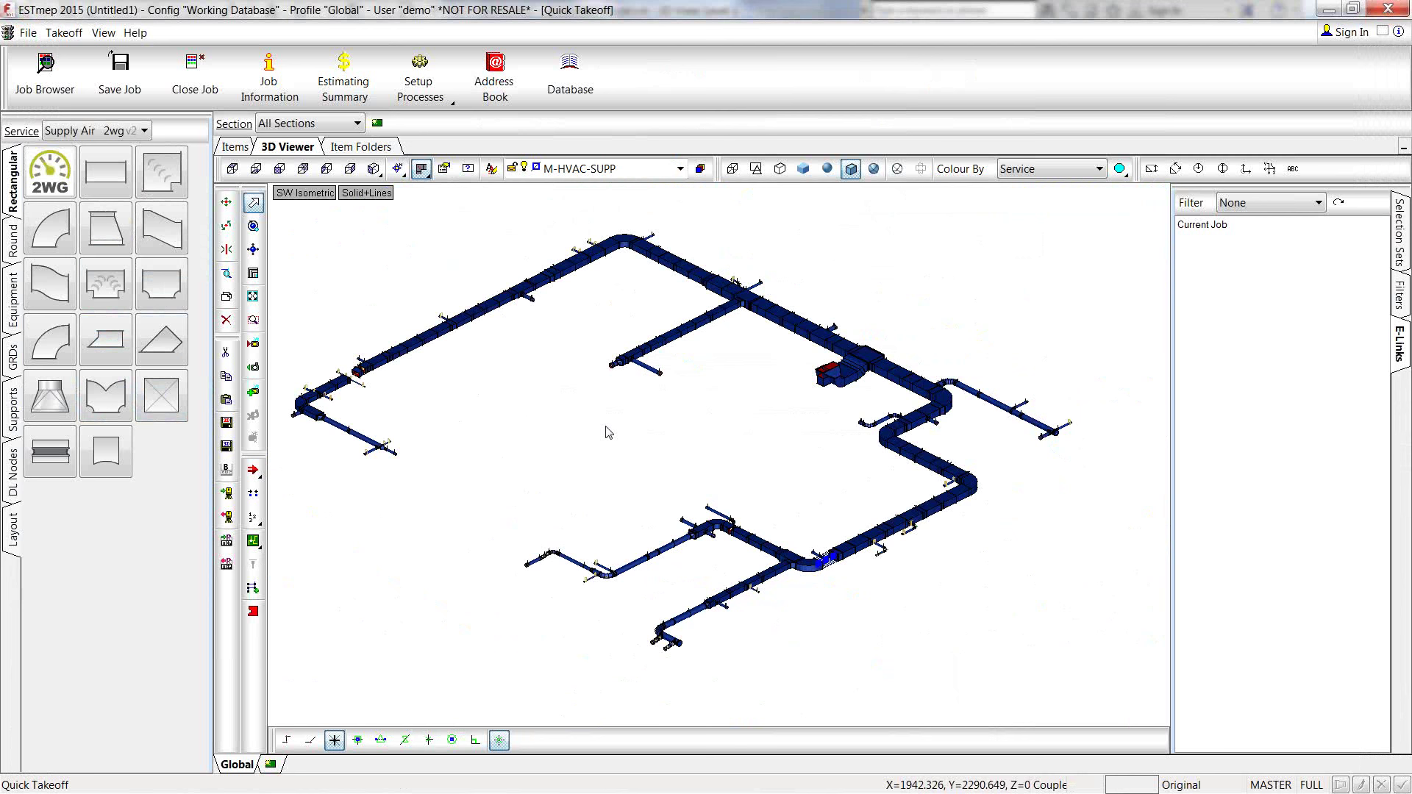
left_click(28, 33)
left_click(66, 256)
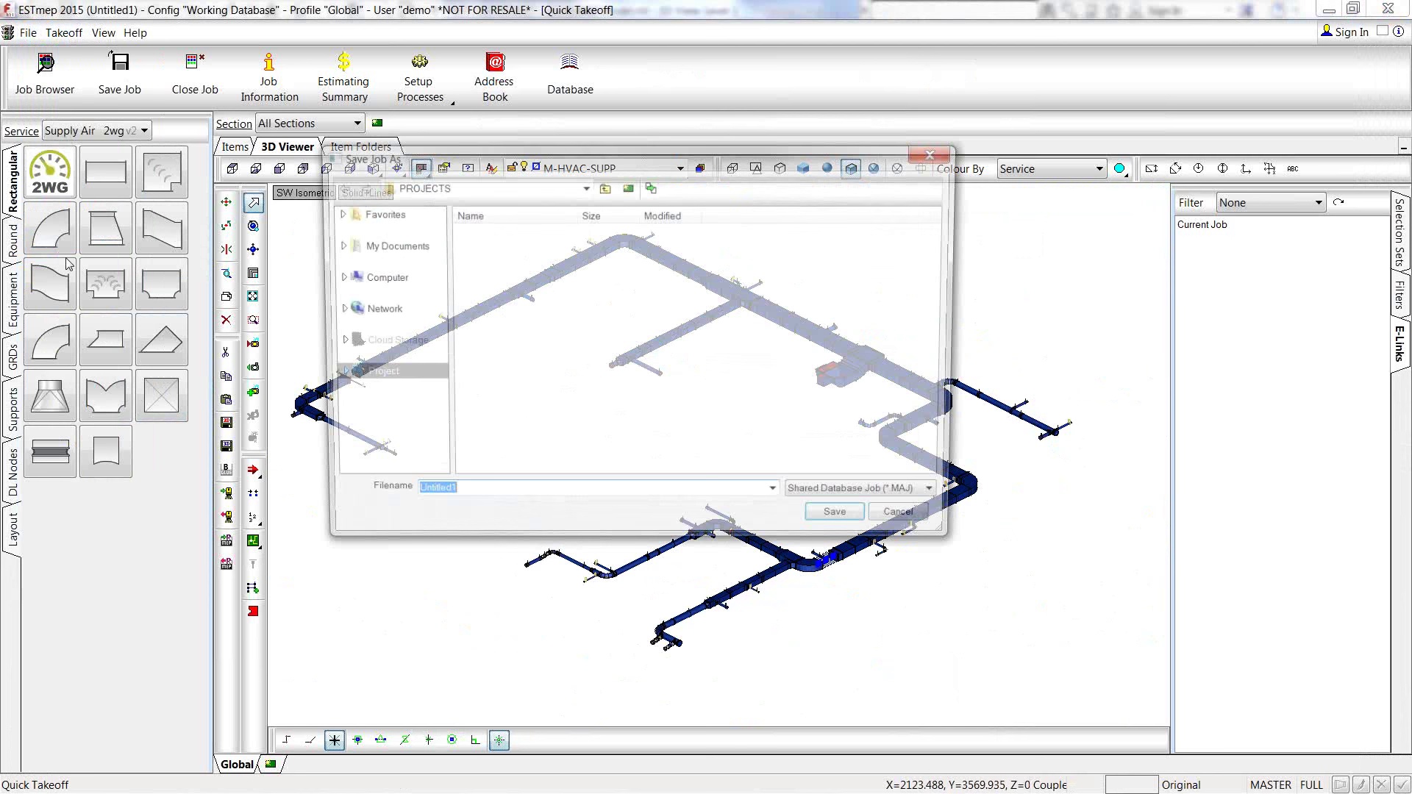
left_click(586, 189)
left_click(482, 267)
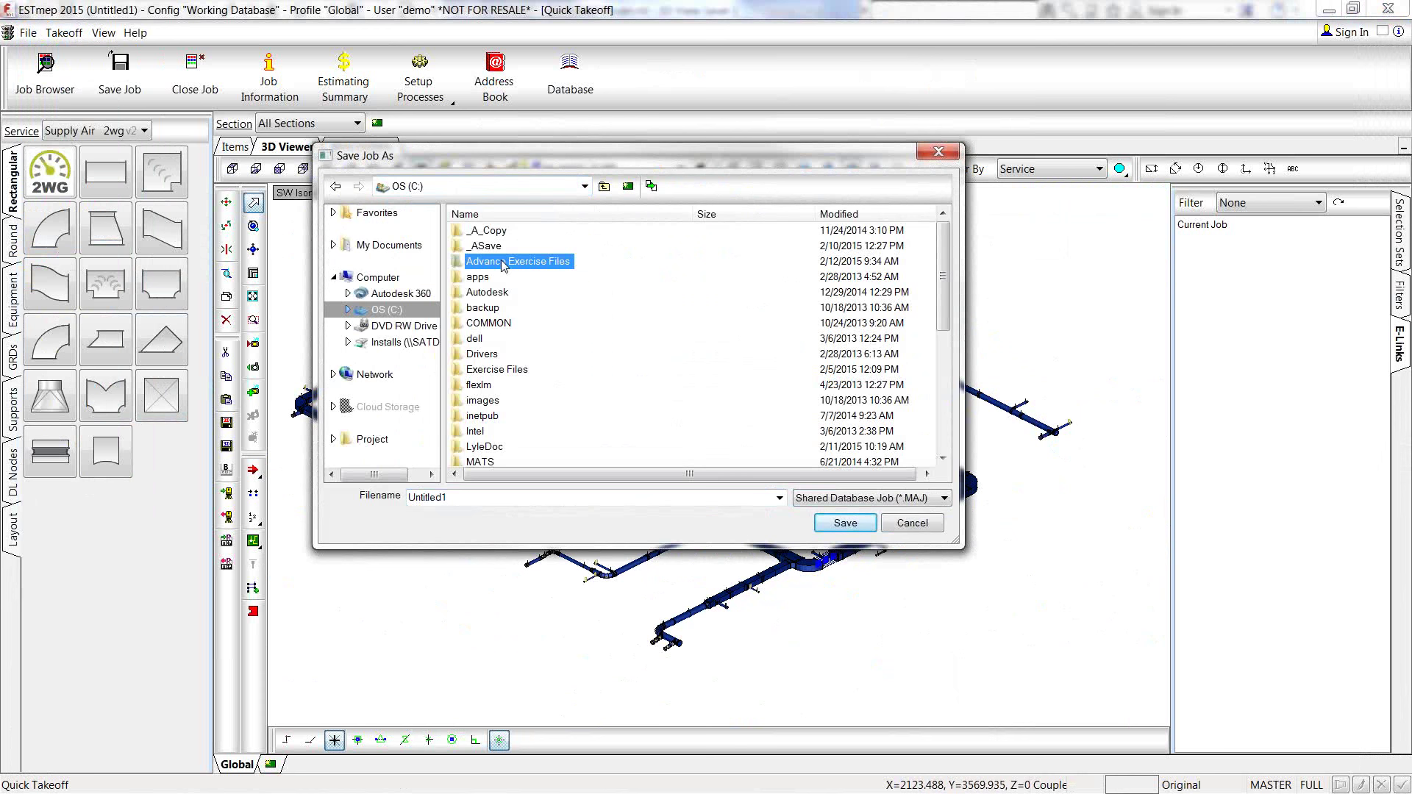
double_click(498, 233)
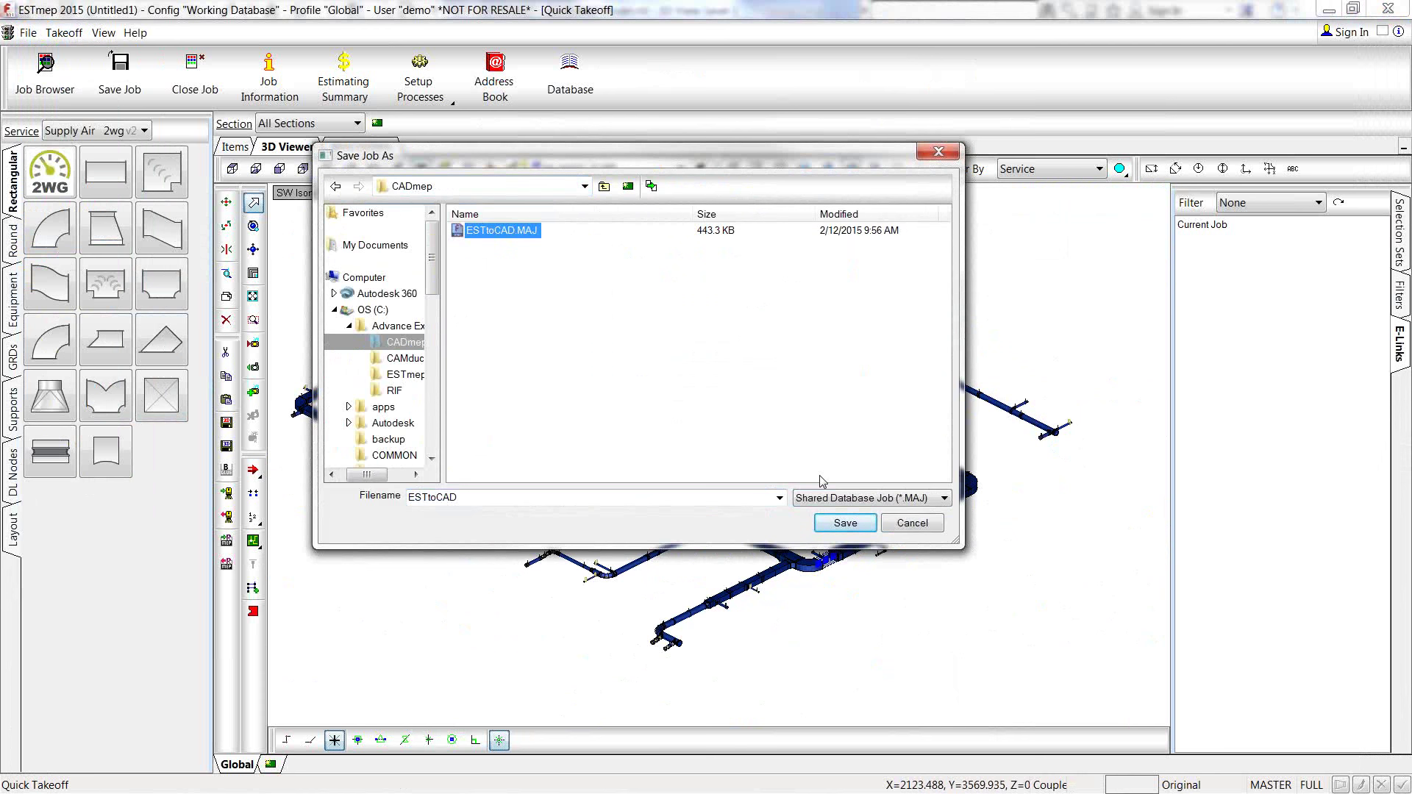
left_click(847, 524)
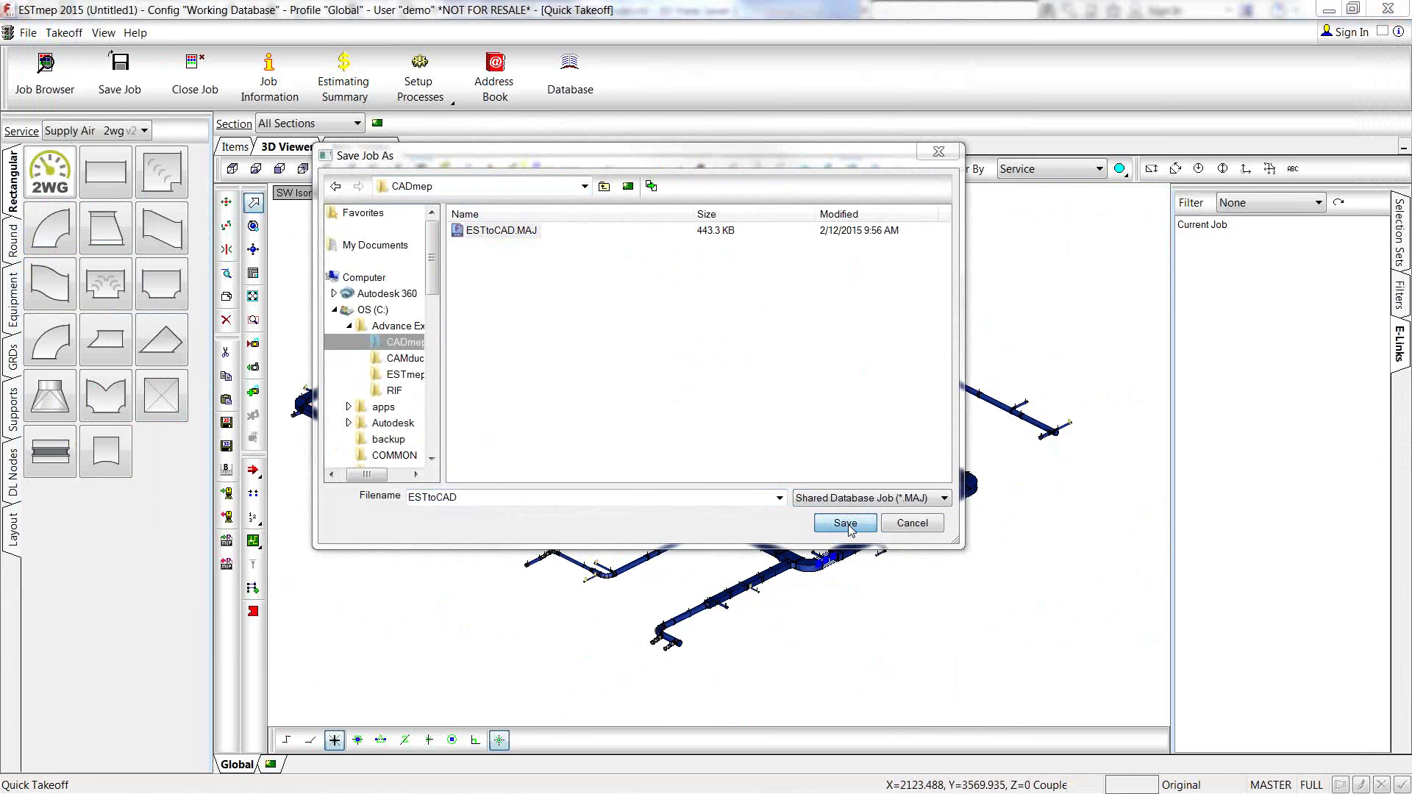
left_click(666, 437)
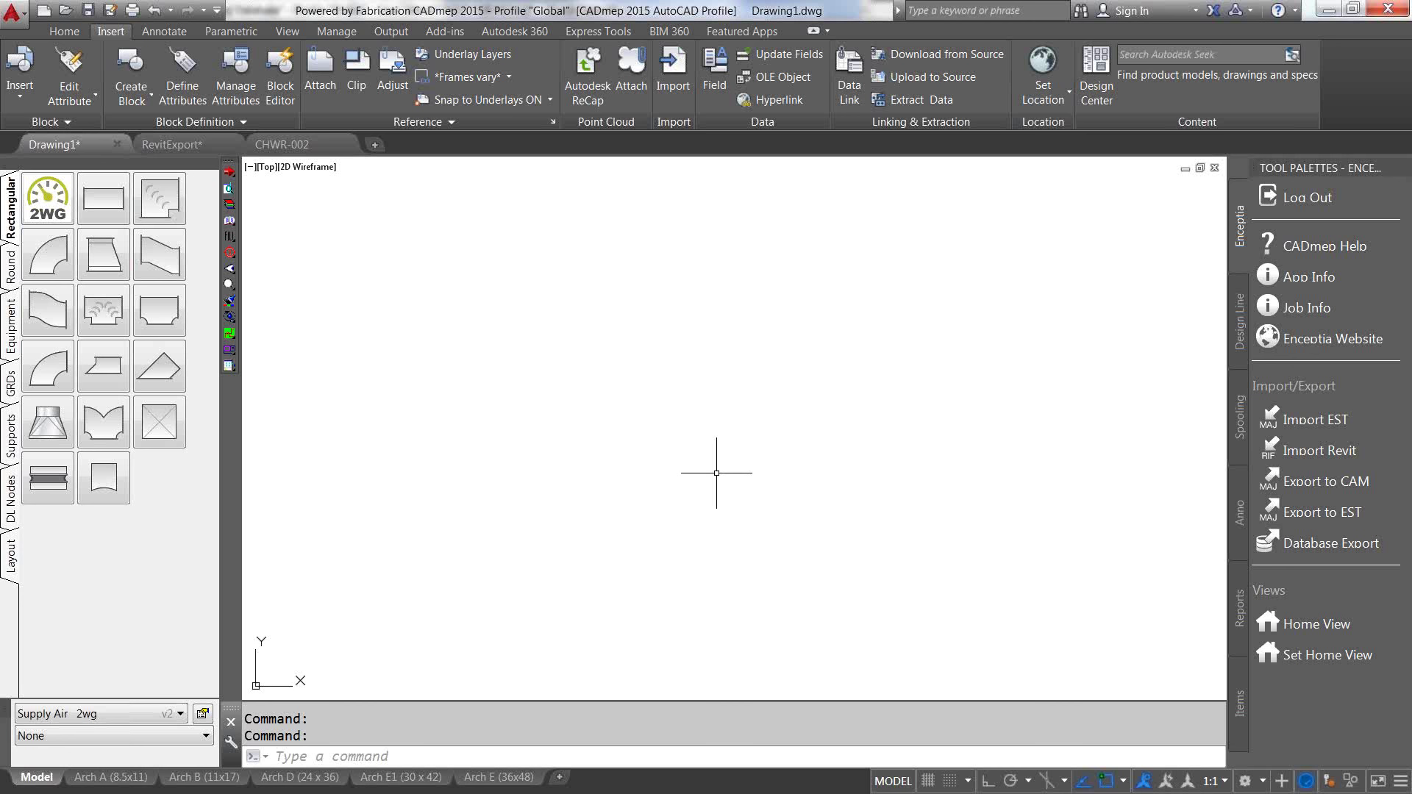
Step: Import the job saved from ESTmep, in the CADmep folder of C:\Advance Exercise Files, into the blank Drawing1
left_click(1327, 420)
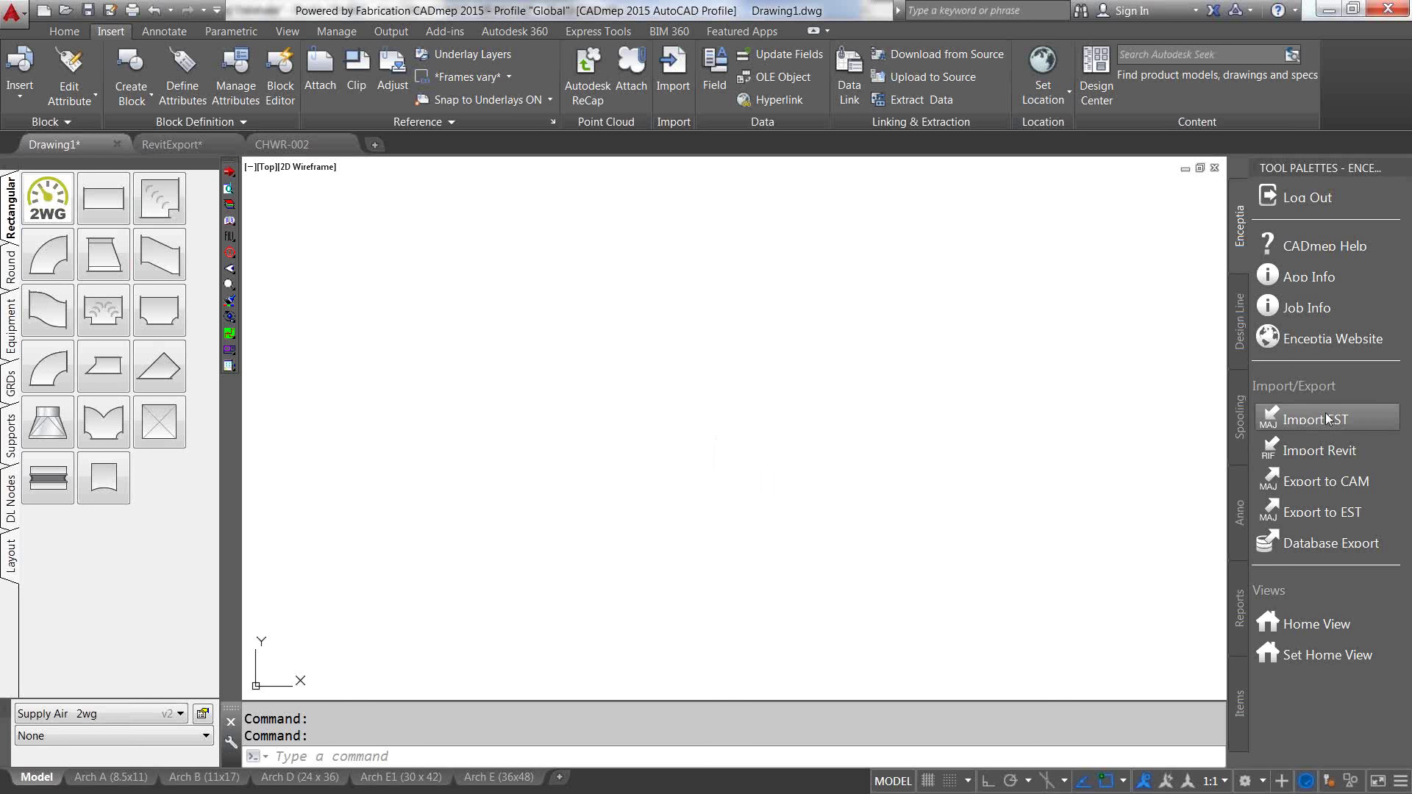
left_click(548, 141)
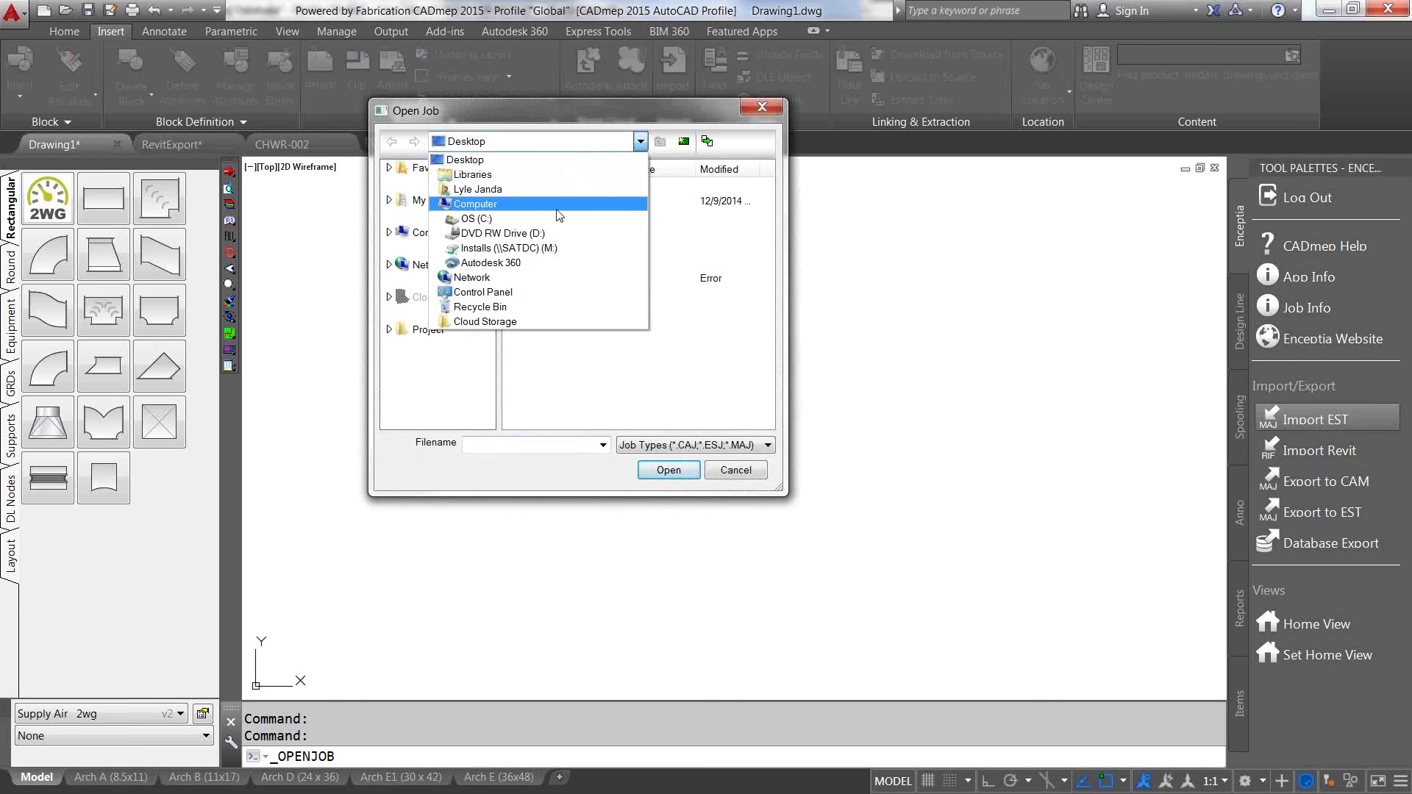
left_click(555, 218)
double_click(556, 219)
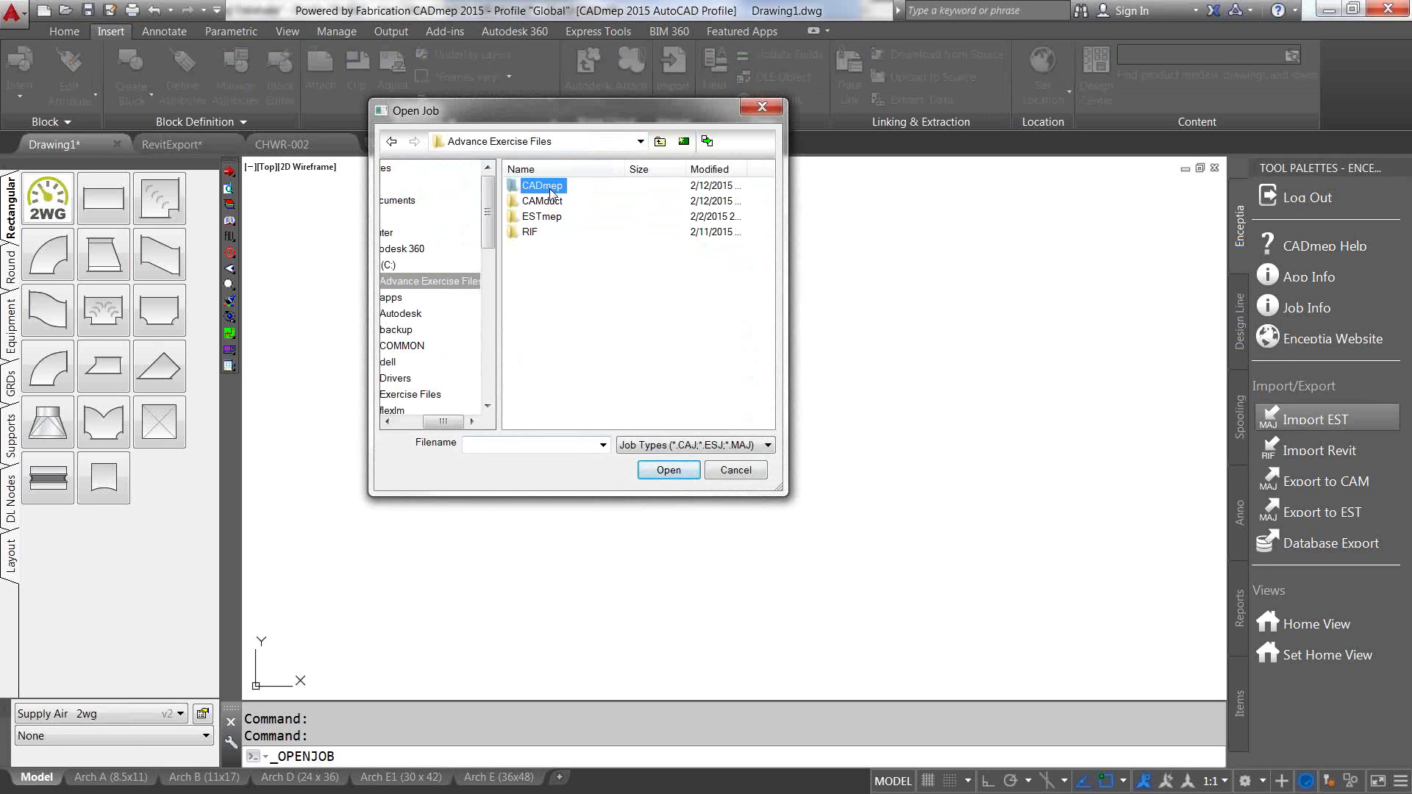
double_click(553, 186)
left_click(553, 186)
left_click(668, 470)
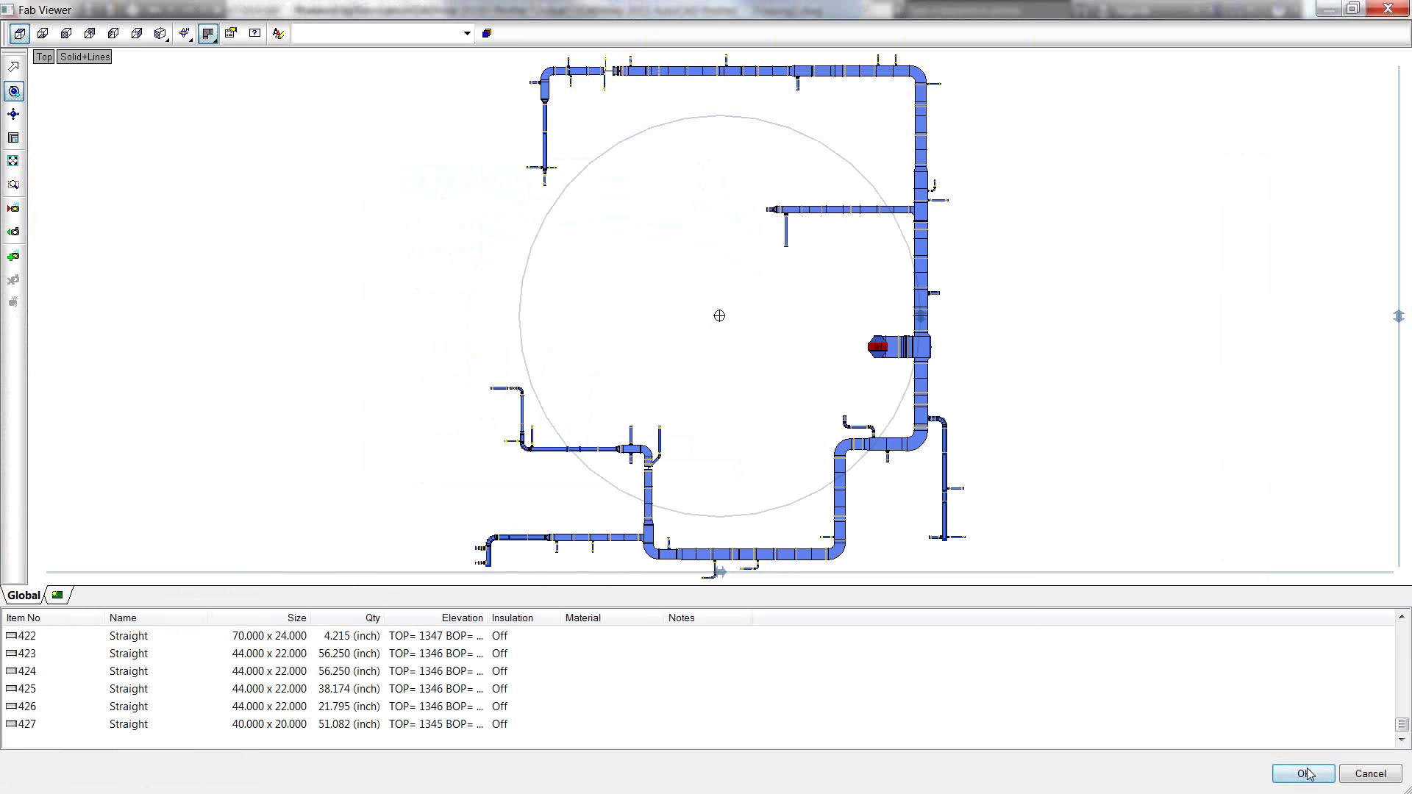
left_click(1294, 768)
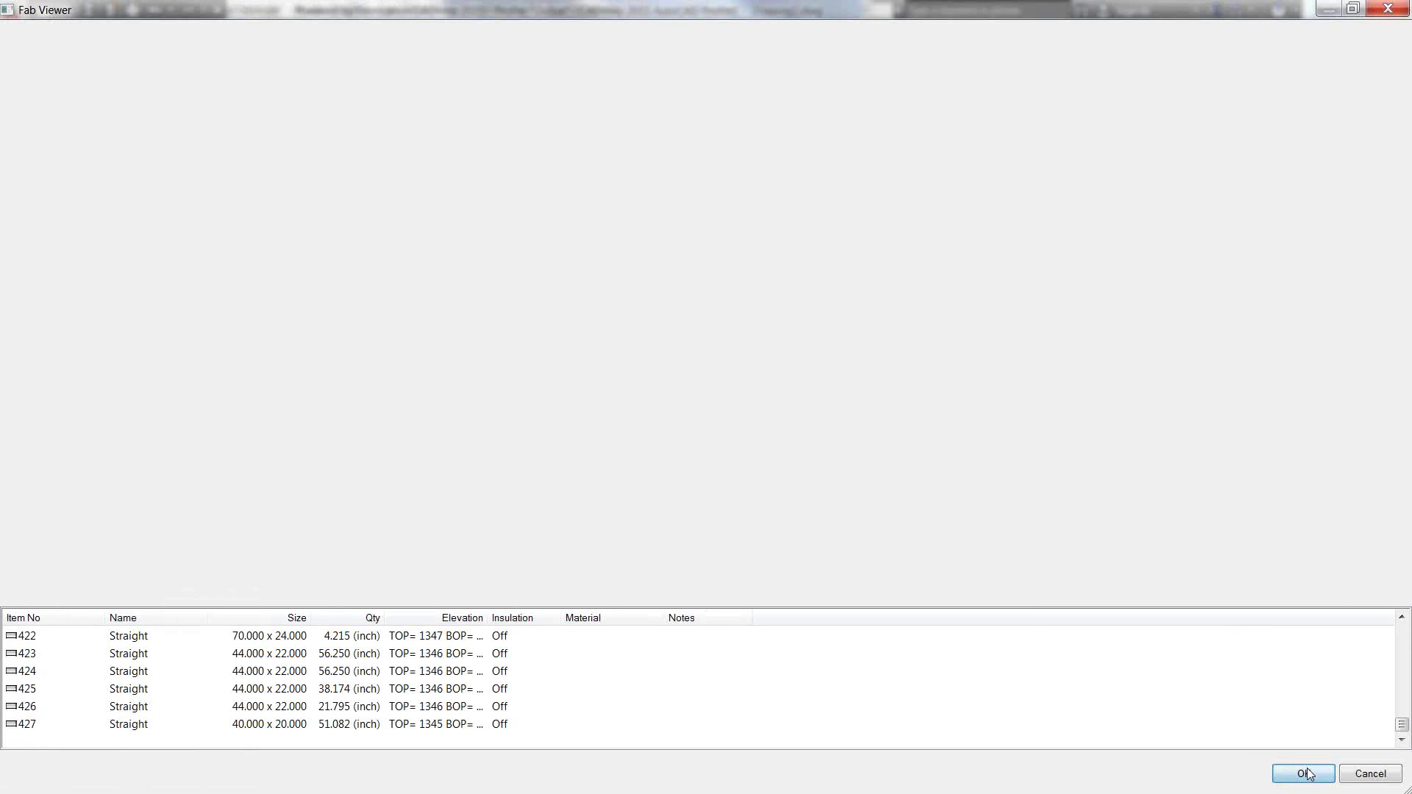
Step: Show the imported ductwork in the SW Isometric view with the Conceptual visual style
left_click(267, 167)
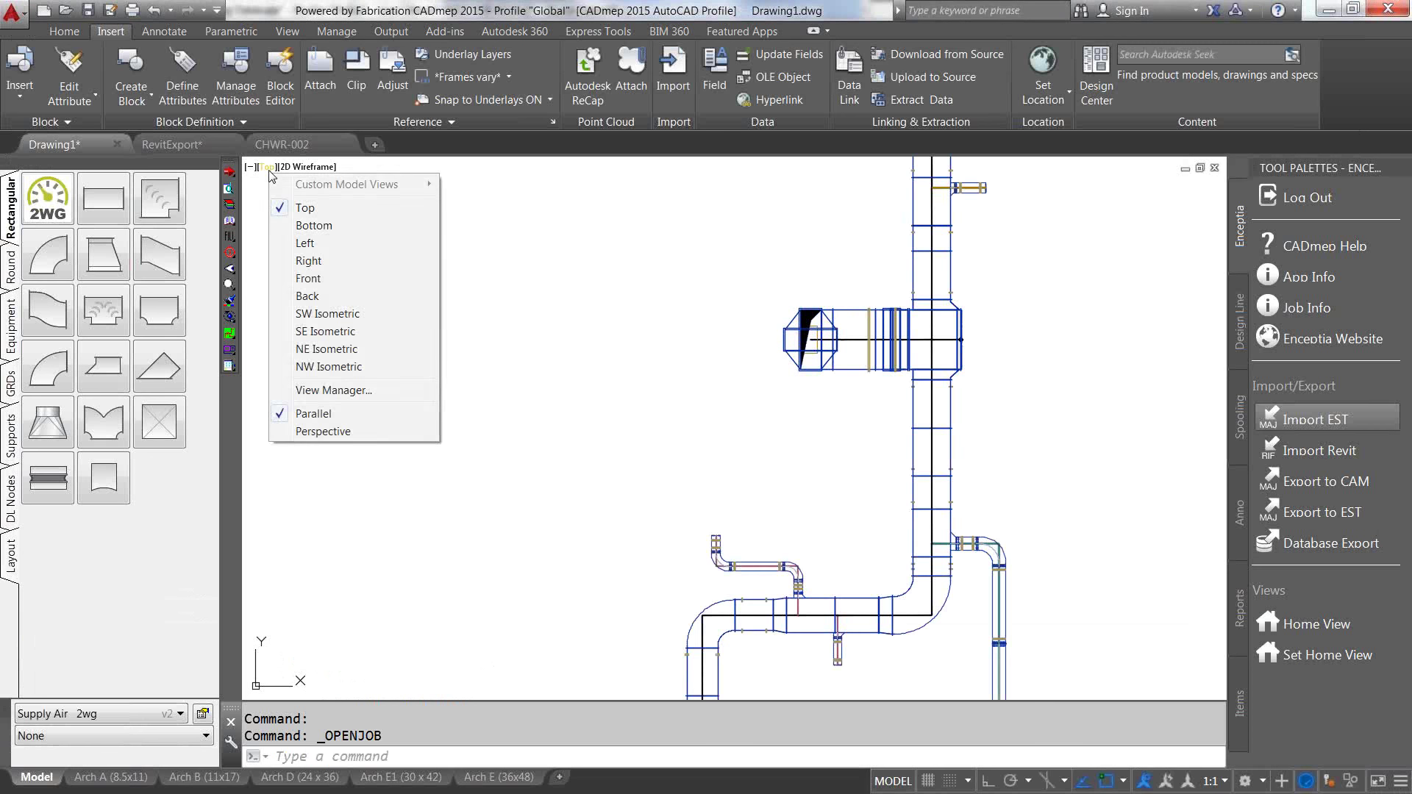
left_click(319, 314)
left_click(343, 167)
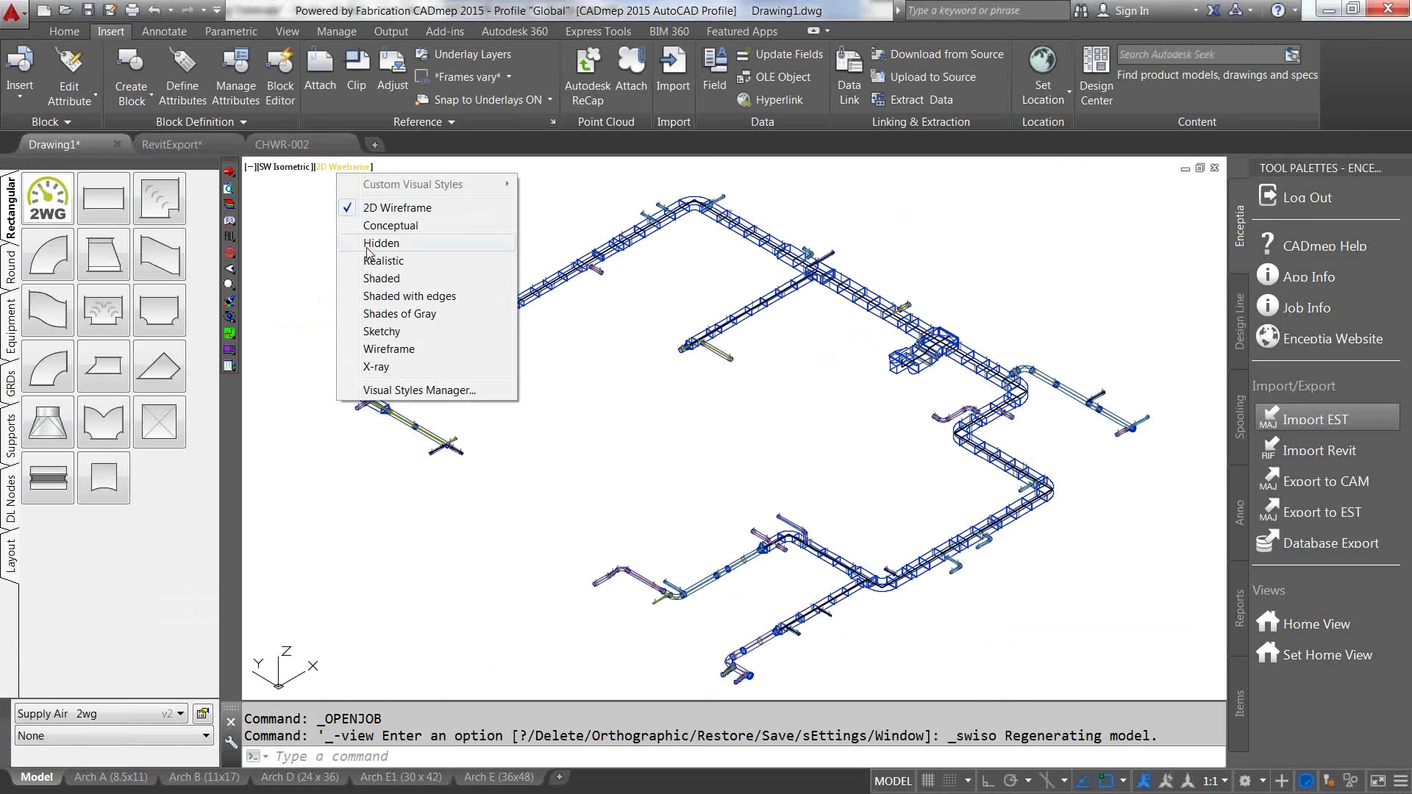
left_click(380, 228)
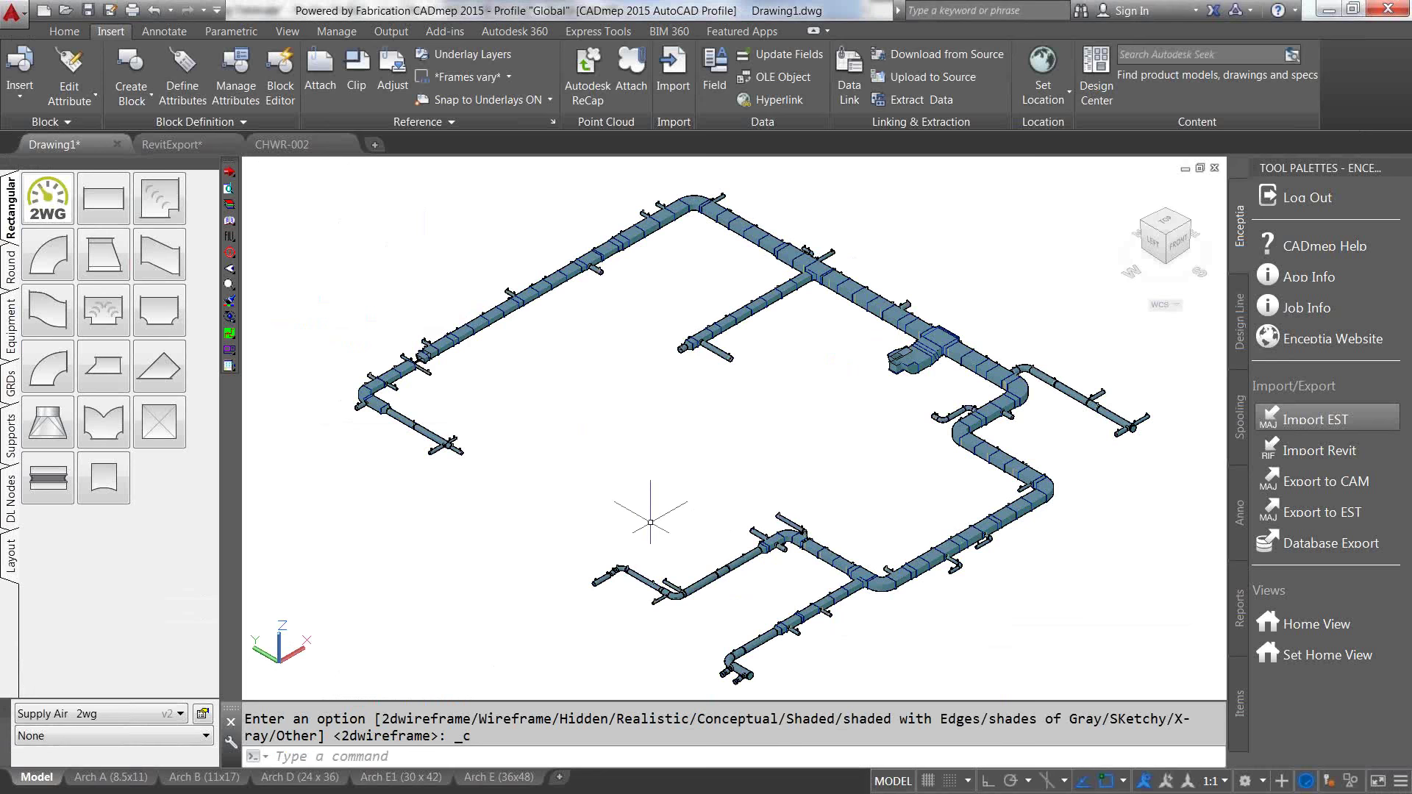
Step: Examine the ductwork in the RevitExport drawing for comparison with the job imported from ESTmep
left_click(184, 144)
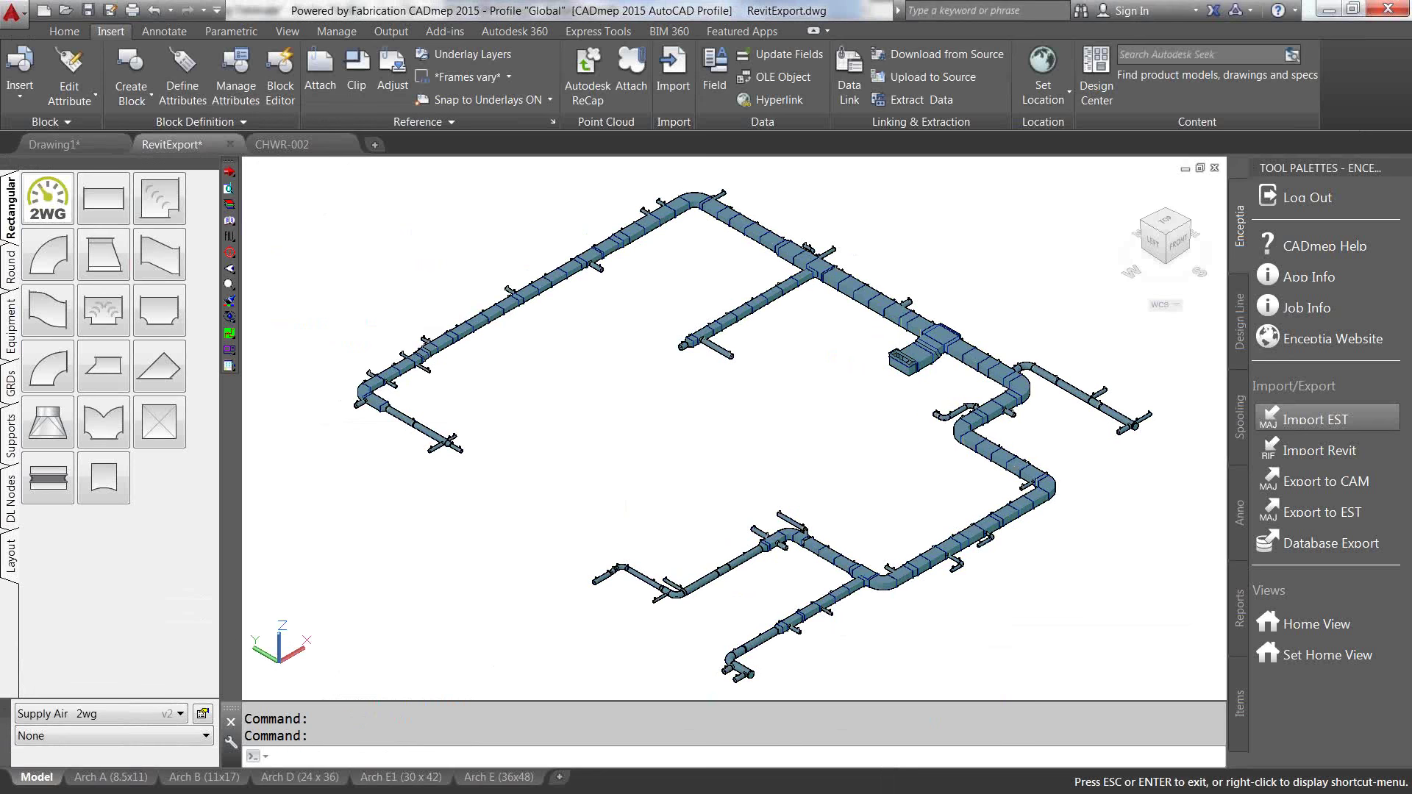
middle_click_drag(709, 411, 671, 407)
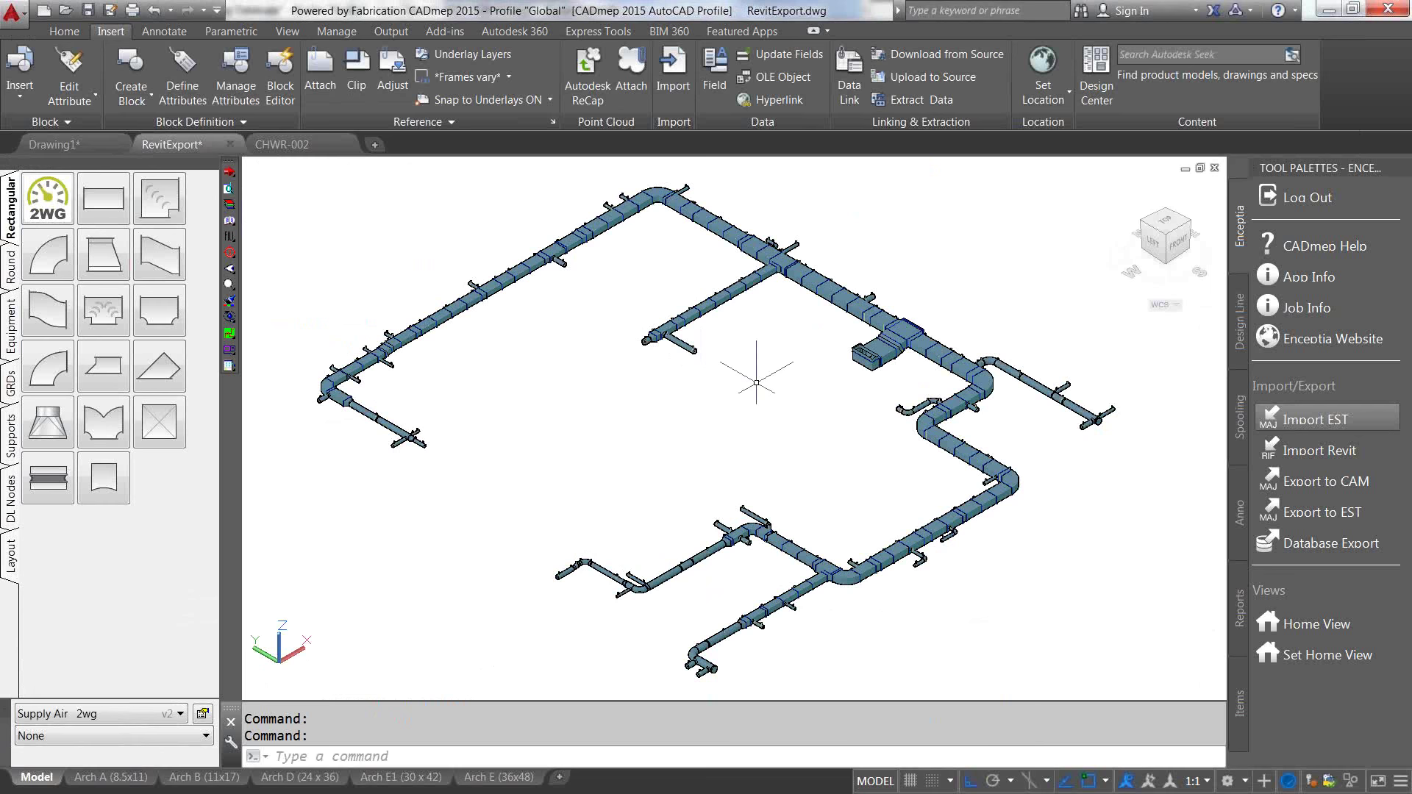
scroll(759, 567, "up", 4)
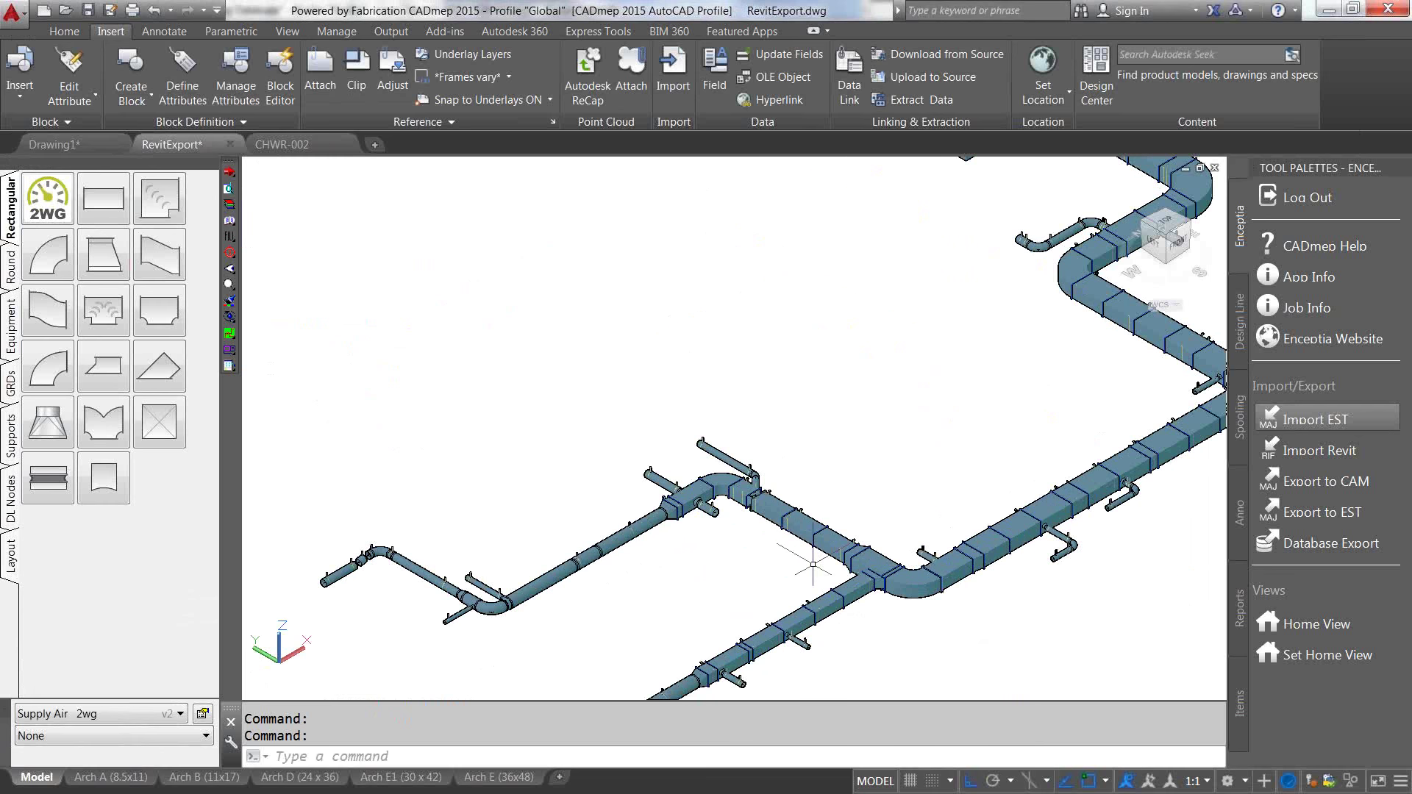
mouse_move(778, 520)
scroll(930, 609, "down", 2)
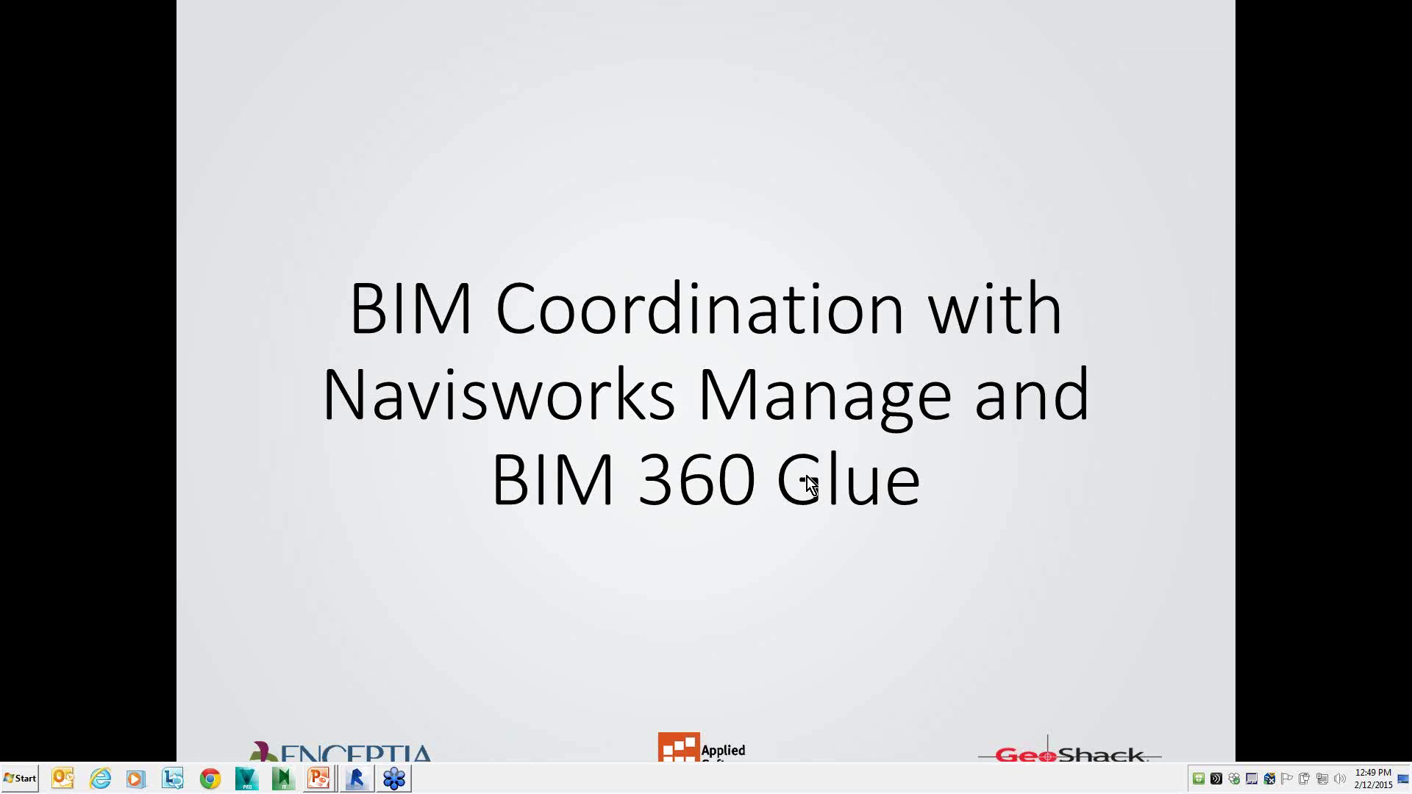
left_click(875, 589)
left_click(871, 572)
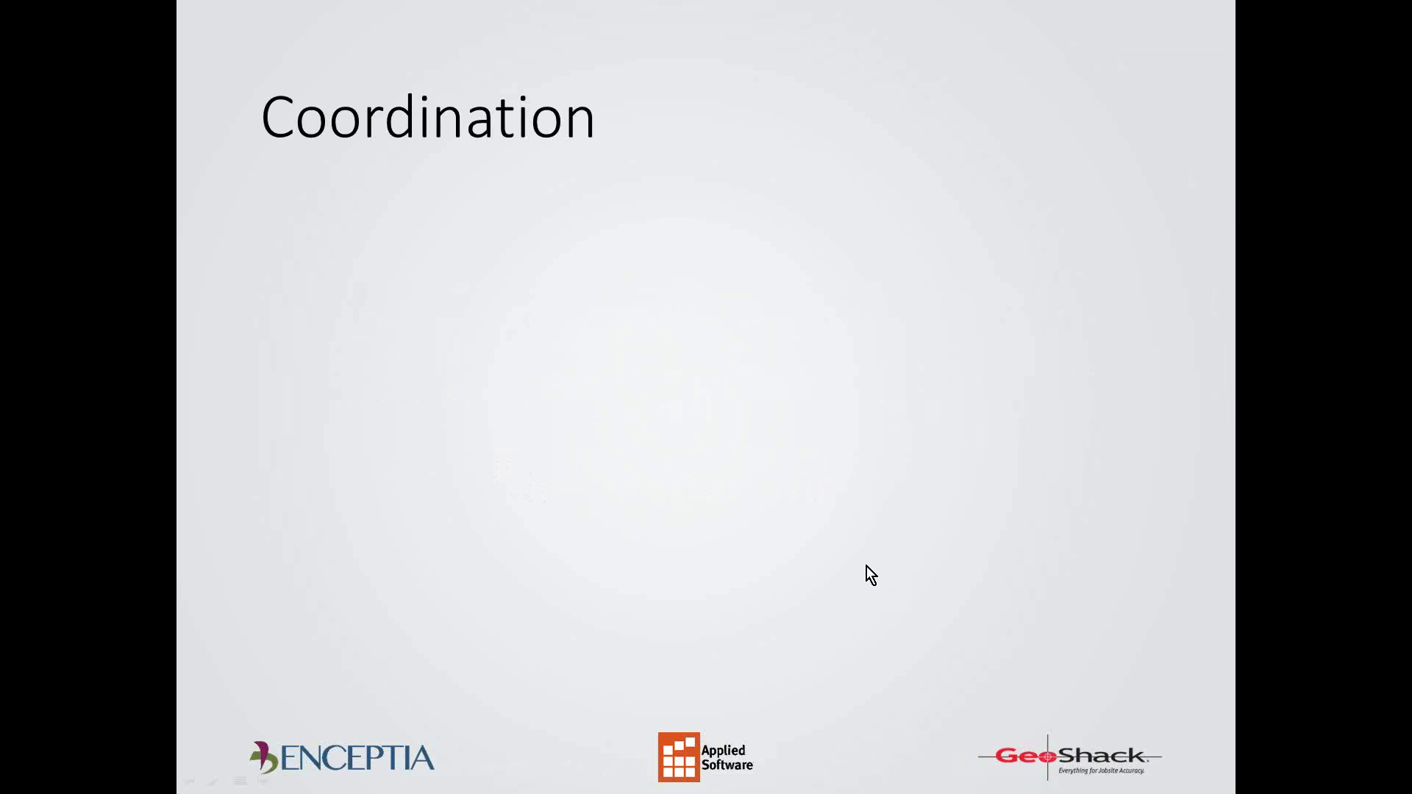
left_click(839, 474)
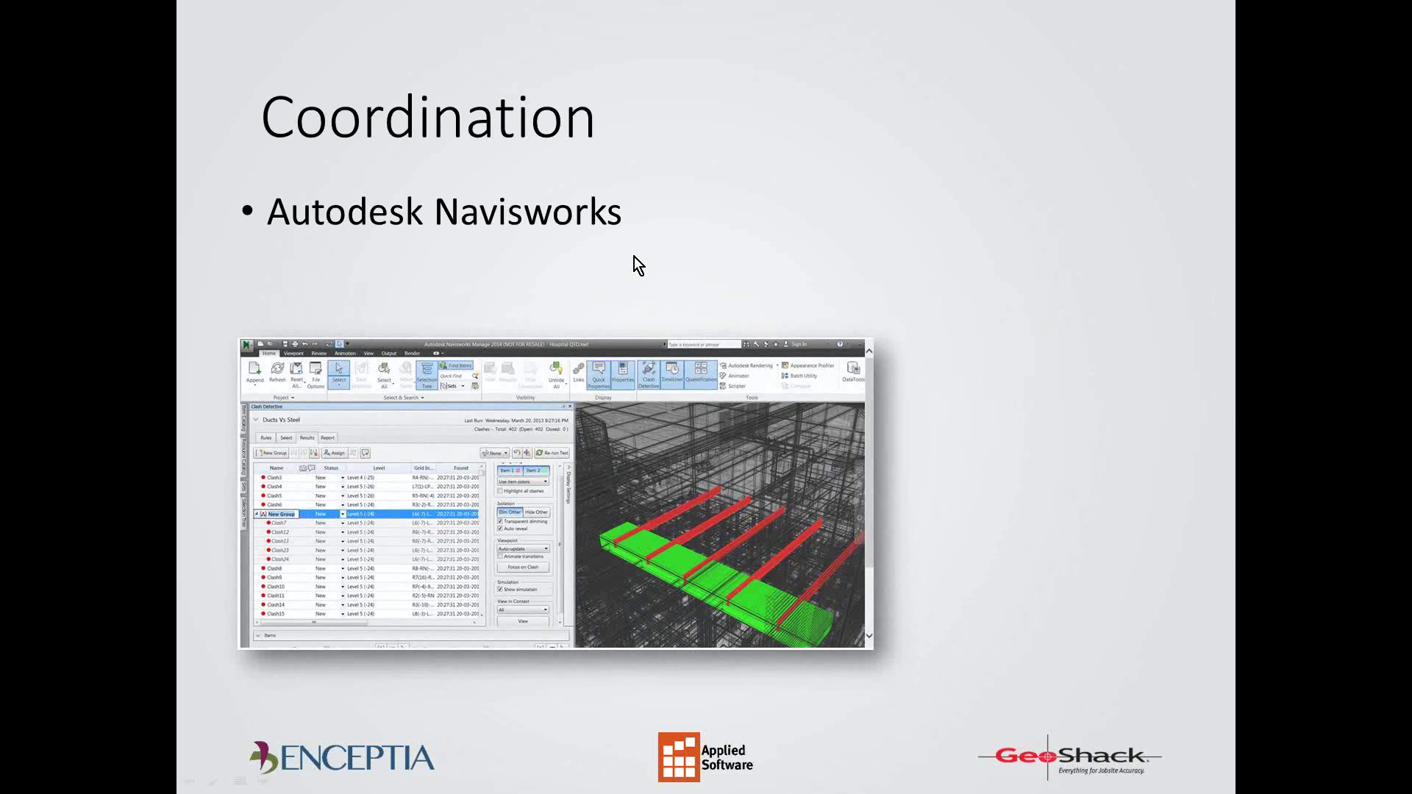